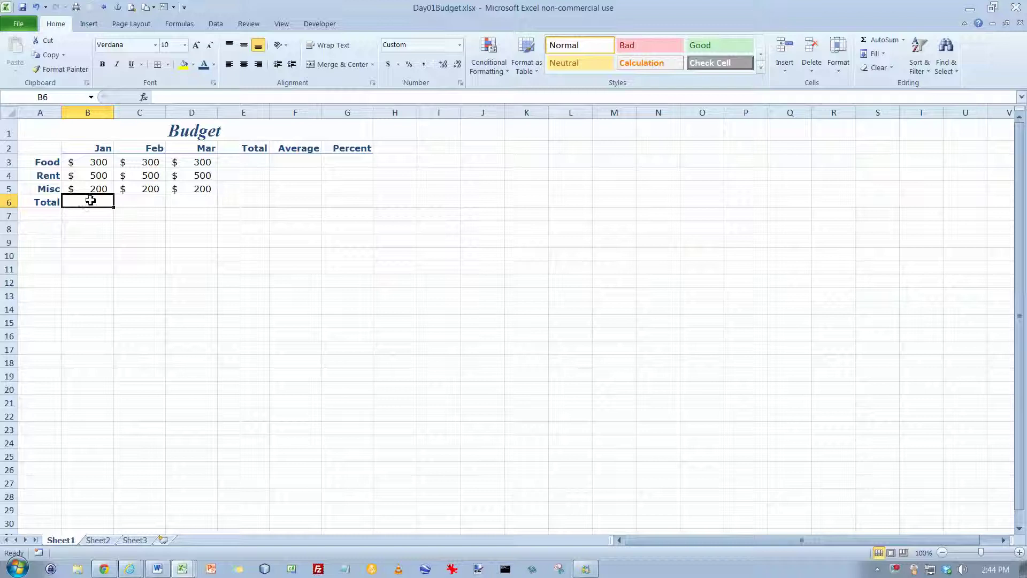
# - Enter =B3+B4+B5 in B6 for a $1,000 Jan total and recheck the cell
pyautogui.write('=')
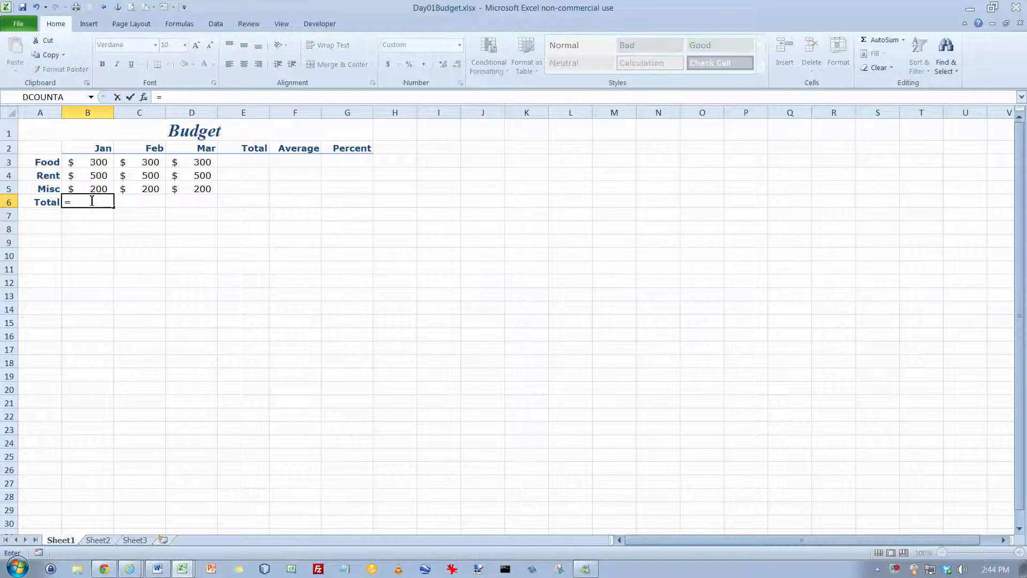
pyautogui.write('b3+')
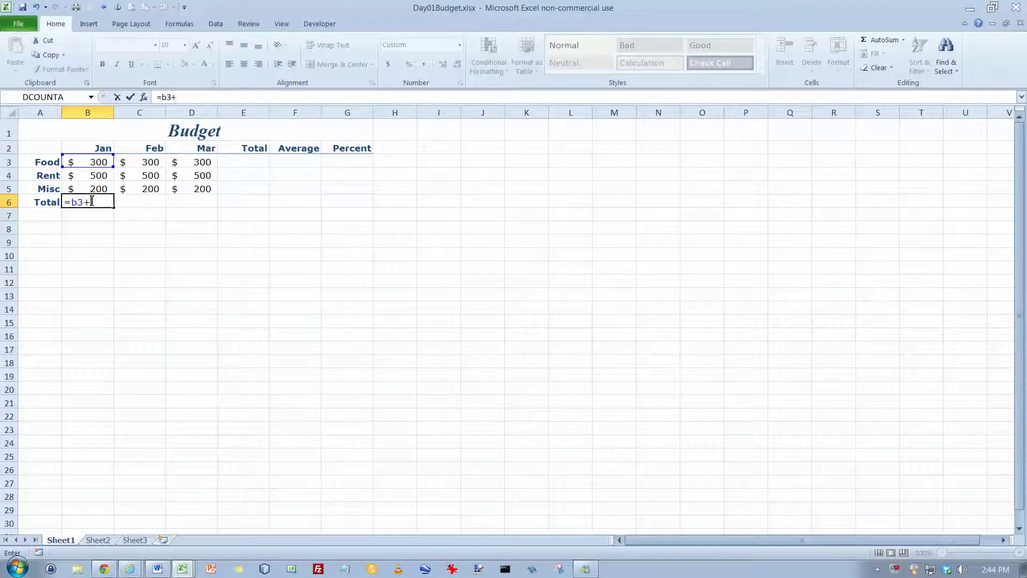
pyautogui.write('b4+b5')
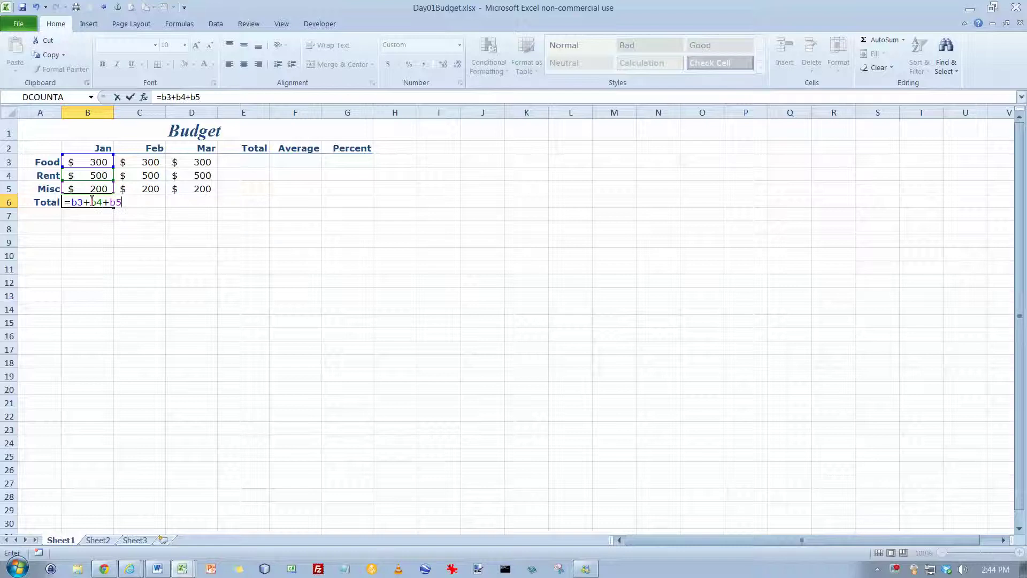
pyautogui.press('Return')
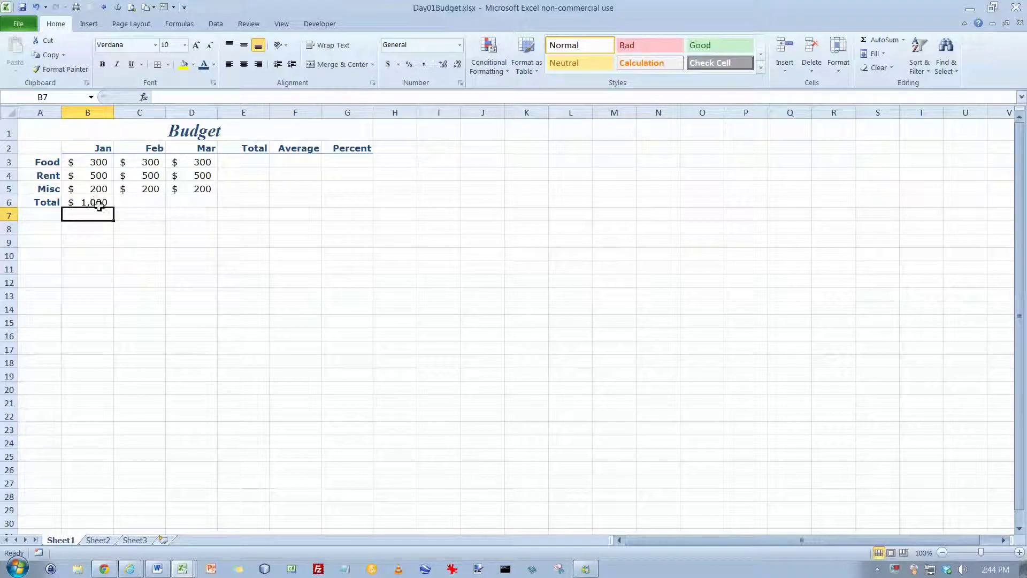
pyautogui.click(96, 201)
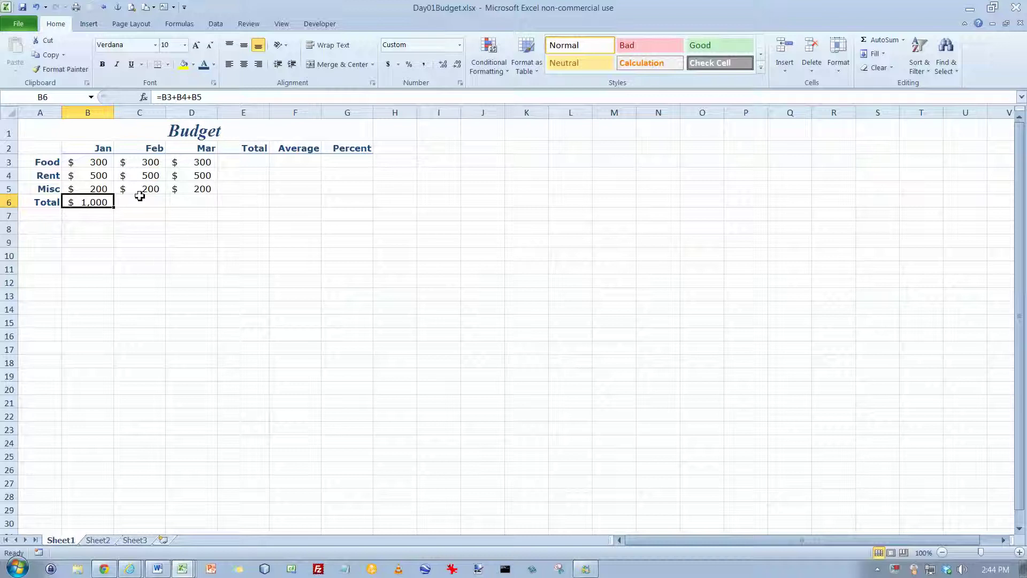
pyautogui.press('Delete')
pyautogui.write('=')
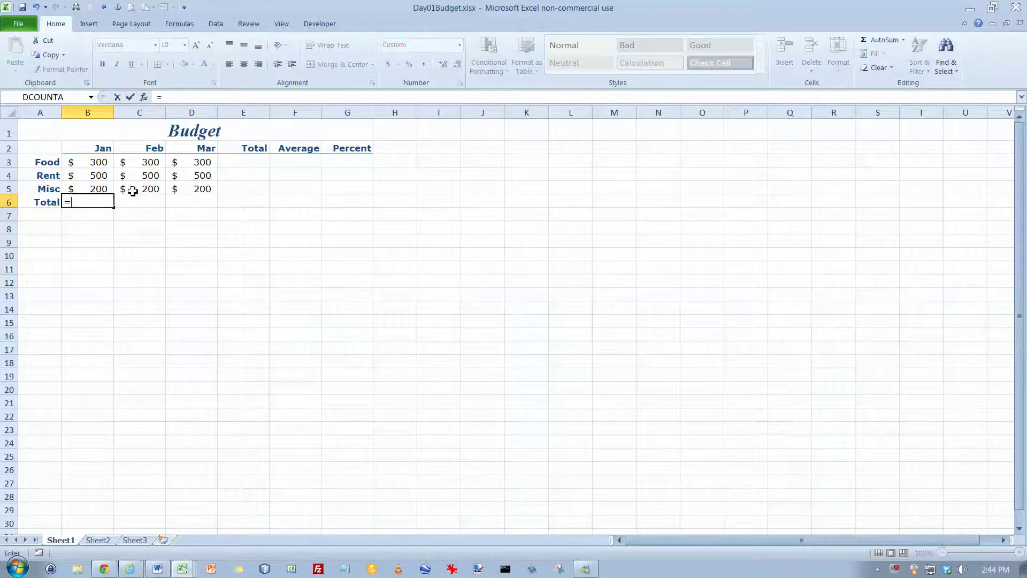
pyautogui.click(99, 163)
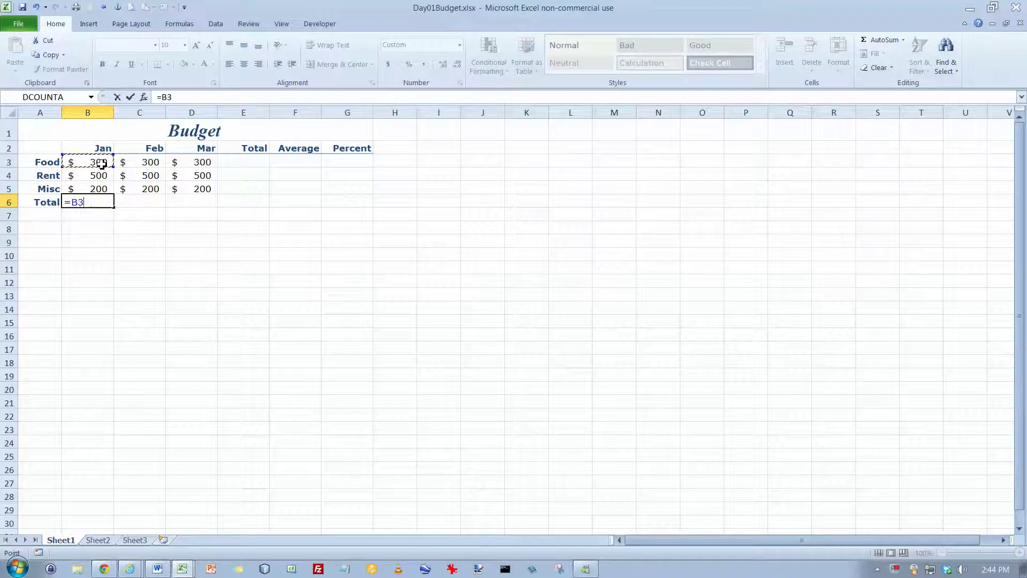
pyautogui.write('+')
pyautogui.click(96, 176)
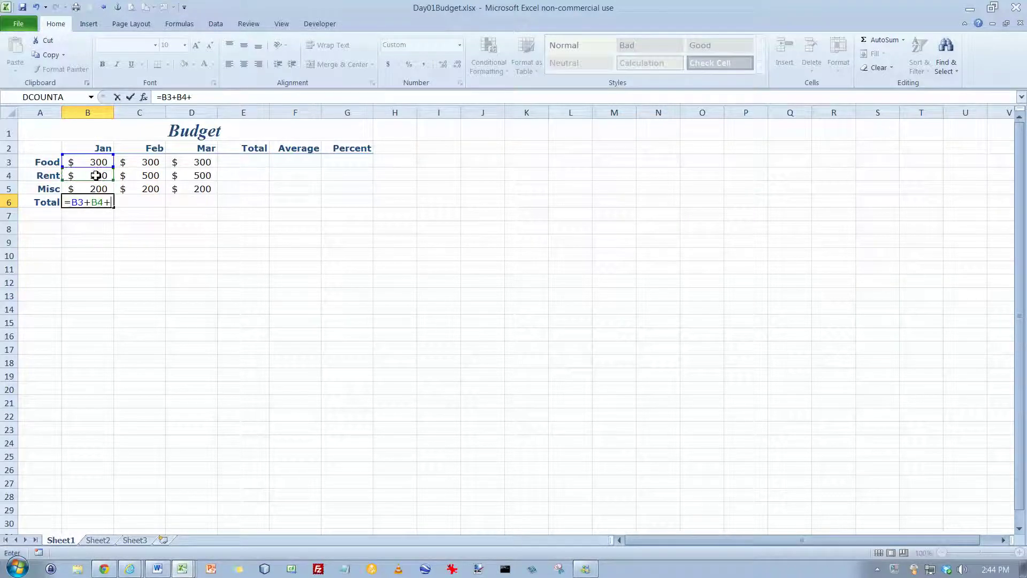
pyautogui.click(96, 190)
pyautogui.press('Return')
pyautogui.press('Up')
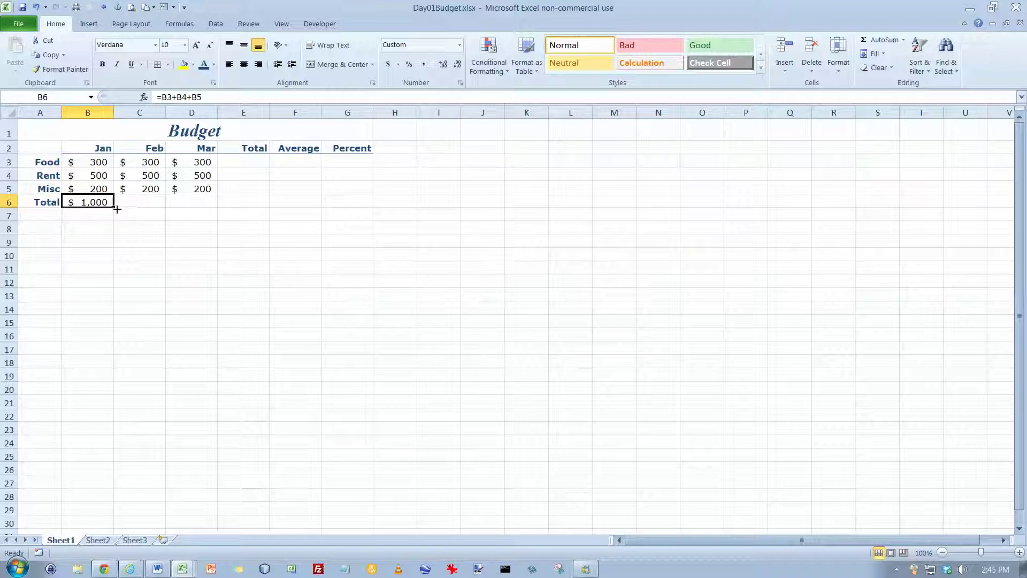
# - Fill the Jan total formula from B6 across to C6 and D6
pyautogui.moveTo(116, 209); pyautogui.dragTo(213, 209)
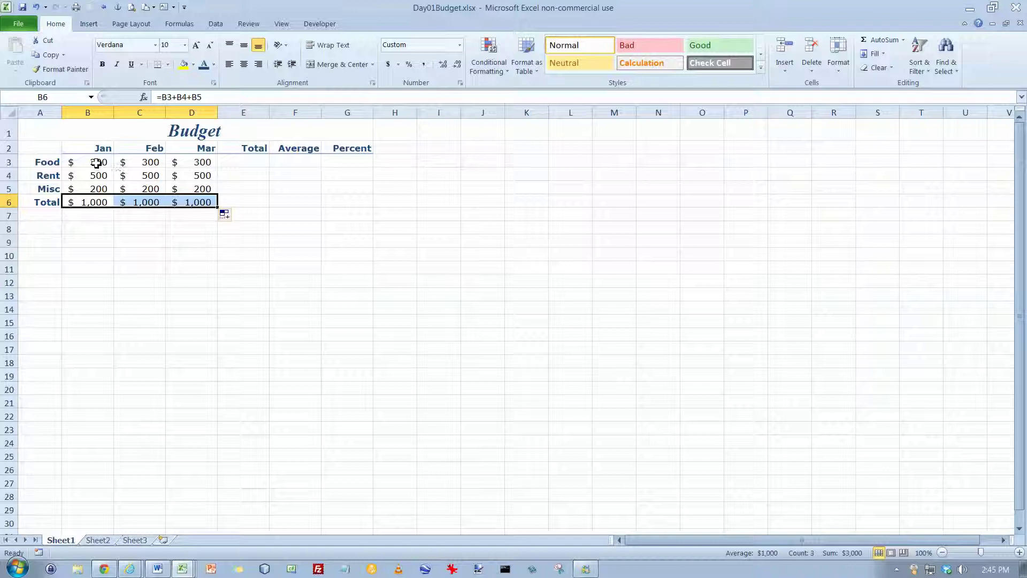
pyautogui.moveTo(95, 164); pyautogui.dragTo(91, 183)
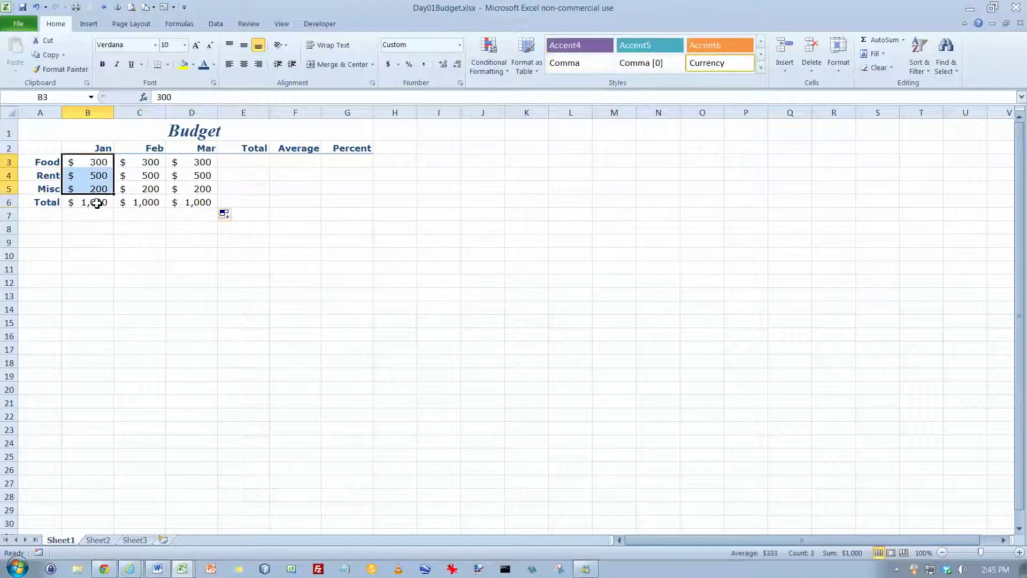
pyautogui.click(97, 202)
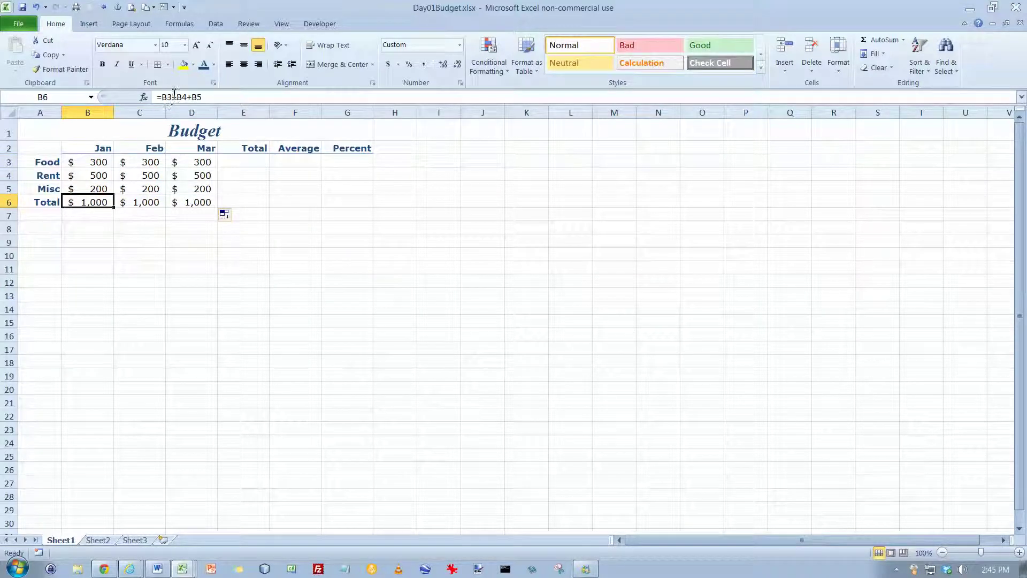
# - Check that the Feb and Mar totals read =C3+C4+C5 and =D3+D4+D5
pyautogui.click(150, 202)
pyautogui.click(206, 97)
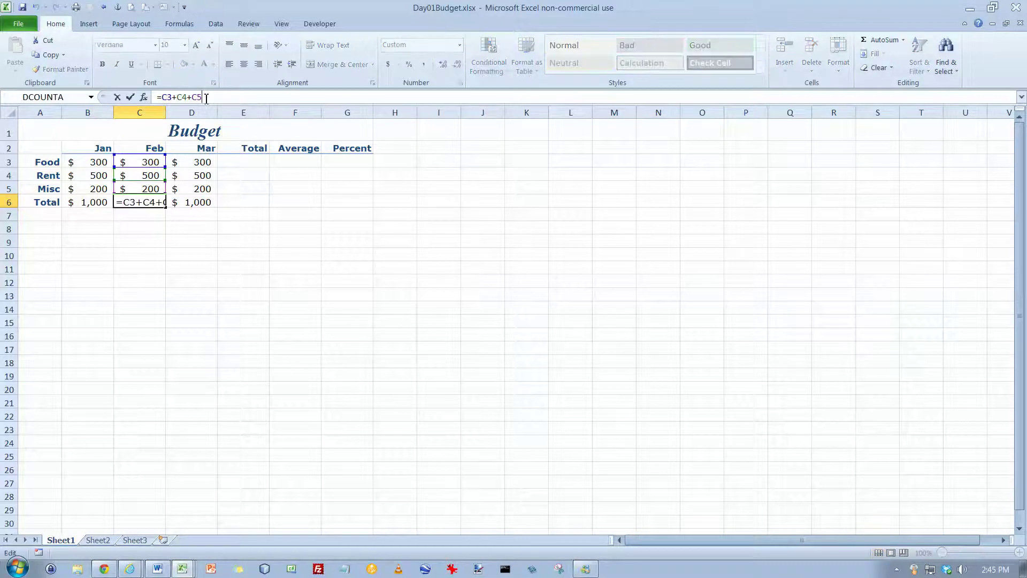
pyautogui.press('Escape')
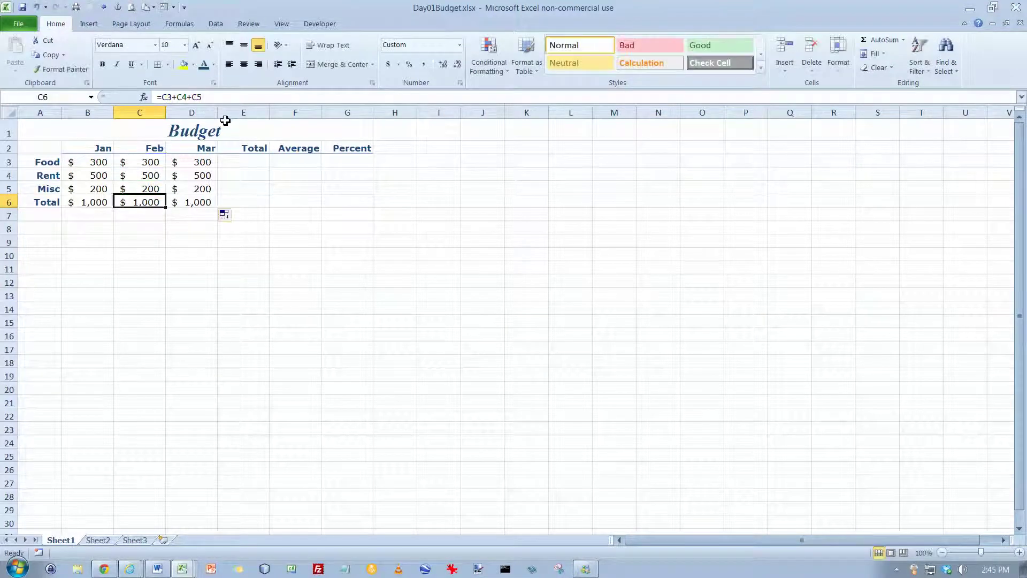
pyautogui.click(199, 200)
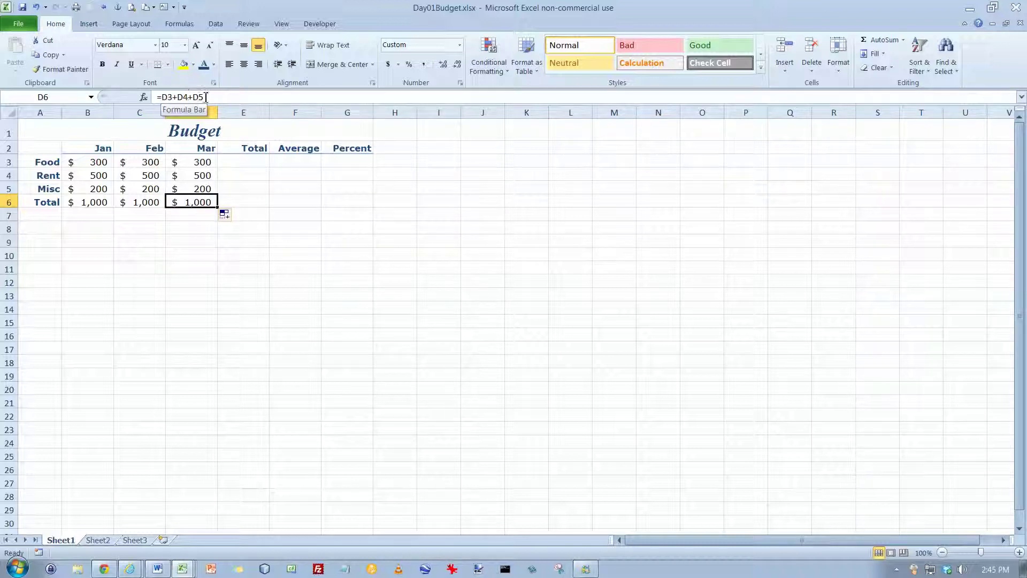
pyautogui.click(152, 204)
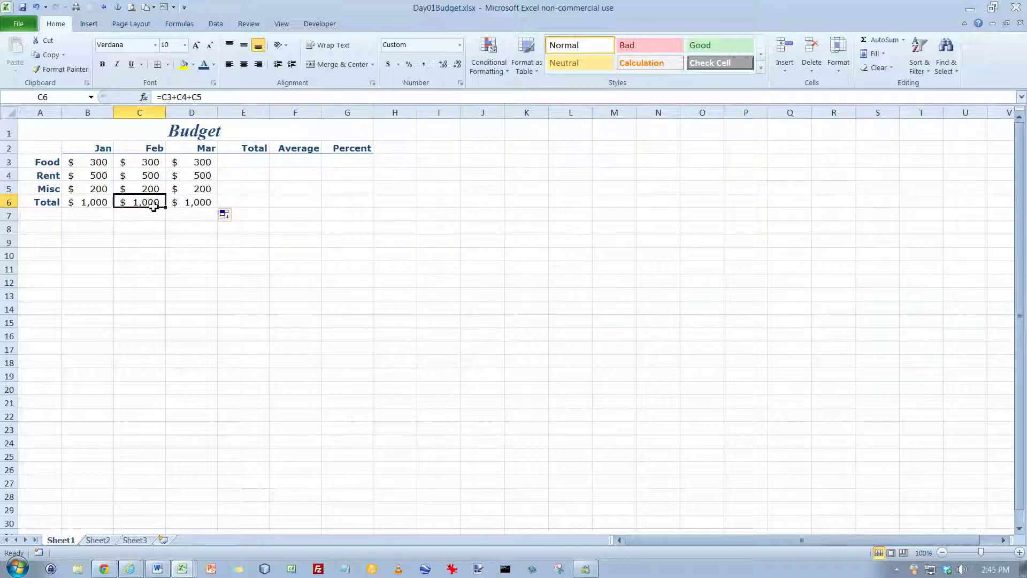
# - Inspect the Jan total in B6 to confirm it references B3:B5, leaving it unchanged
pyautogui.click(98, 204)
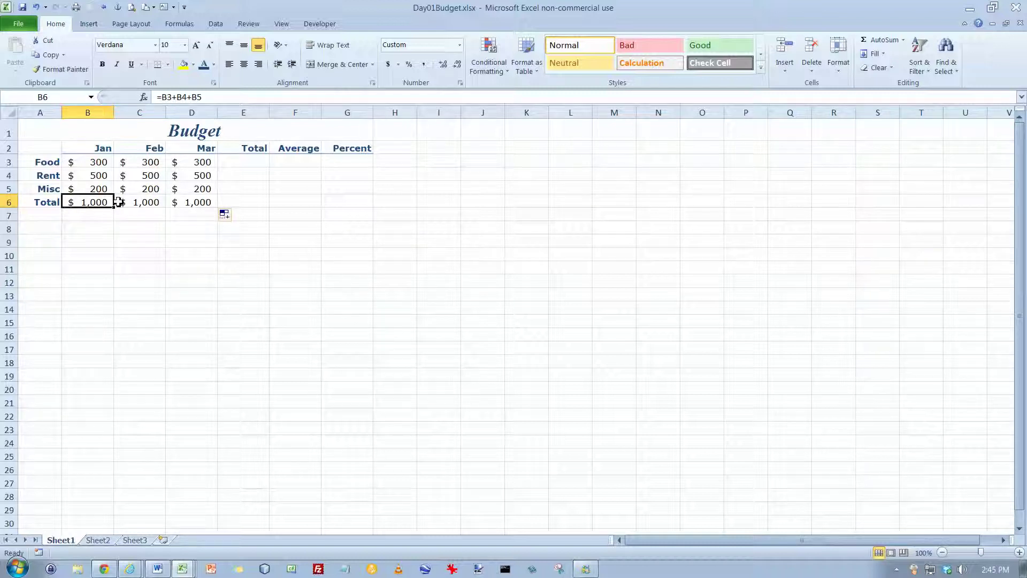
pyautogui.doubleClick(84, 203)
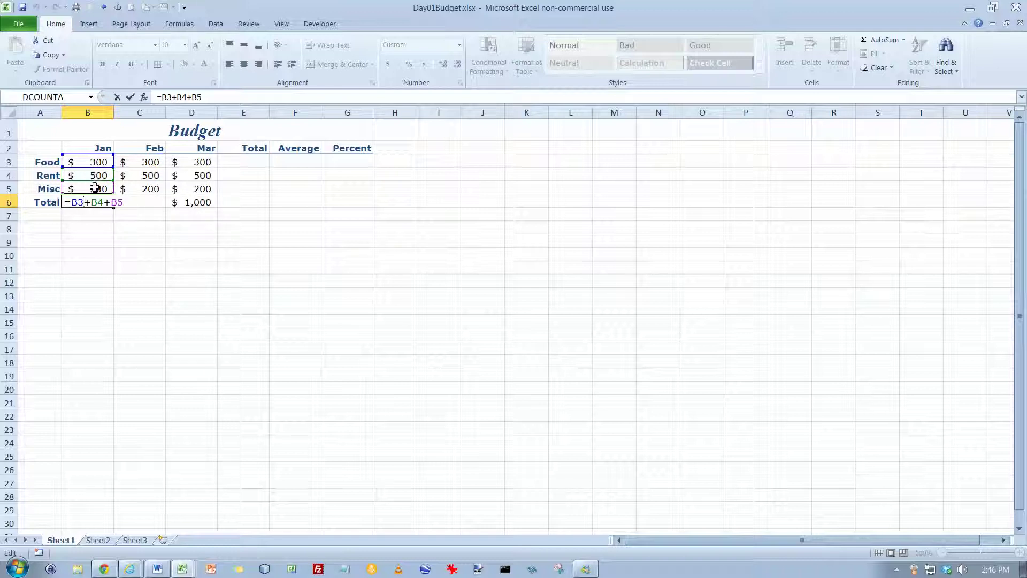
pyautogui.hotkey('ctrl', 'Return')
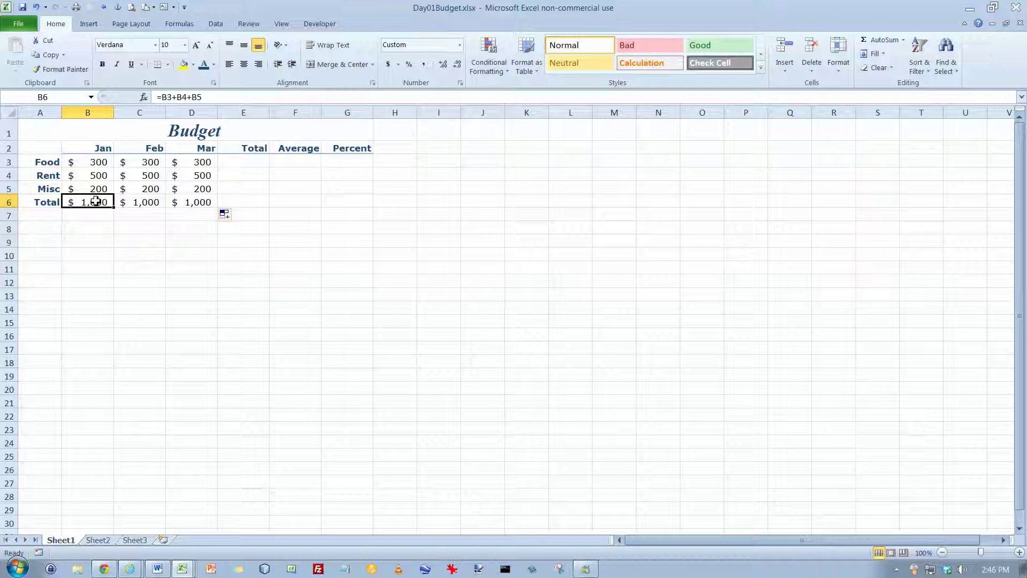
# - Inspect the Feb and Mar totals, =C3+C4+C5 and =D3+D4+D5, without changing them
pyautogui.click(146, 203)
pyautogui.moveTo(157, 161); pyautogui.dragTo(152, 189)
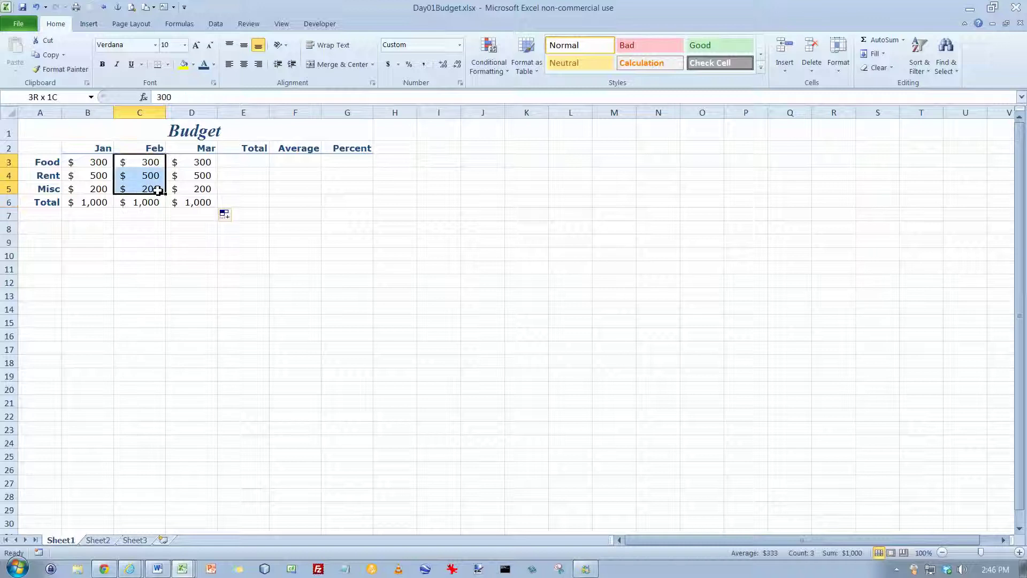
pyautogui.click(155, 203)
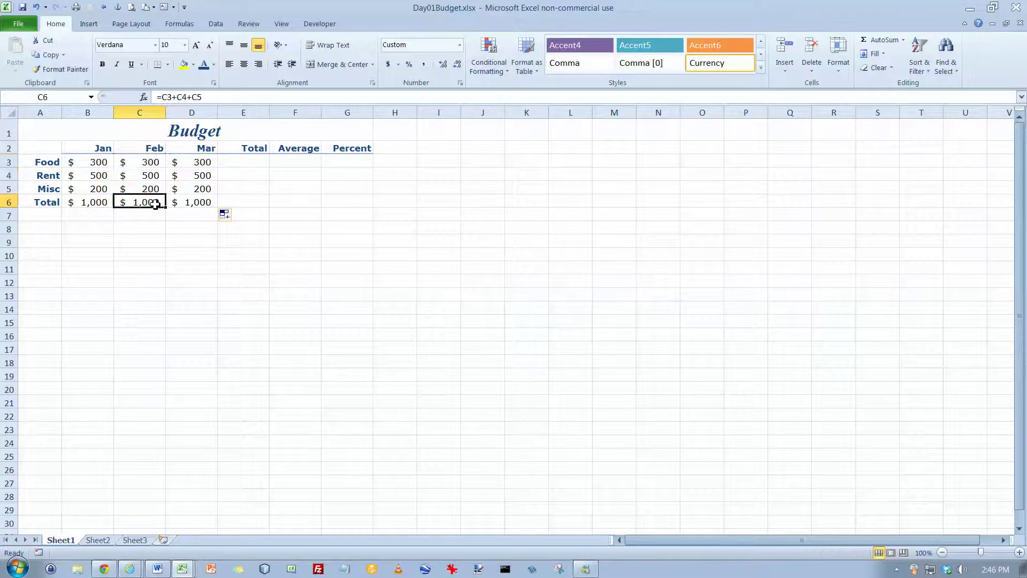
pyautogui.doubleClick(155, 202)
pyautogui.press('Escape')
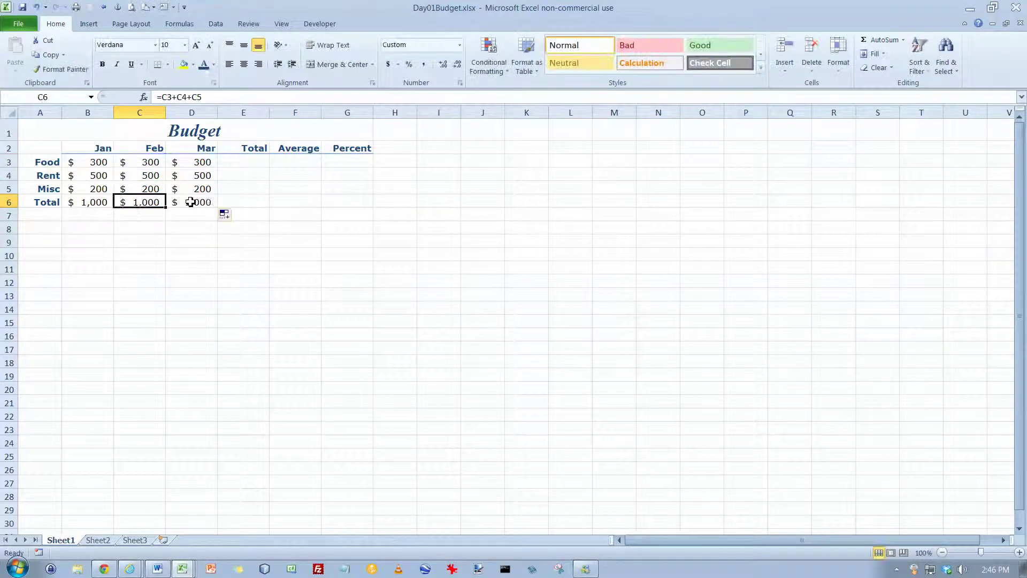
pyautogui.click(191, 202)
pyautogui.doubleClick(190, 202)
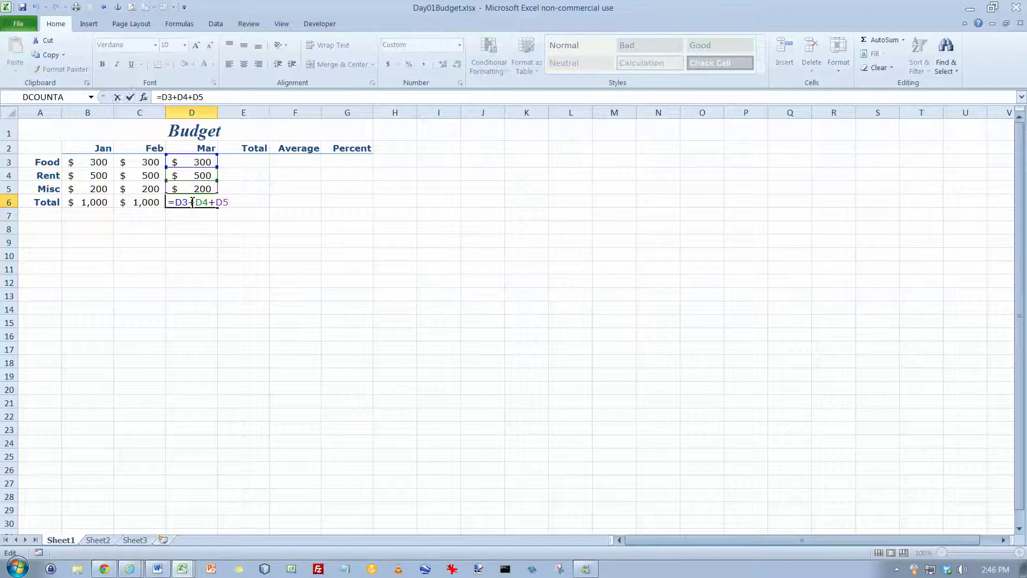
pyautogui.press('Escape')
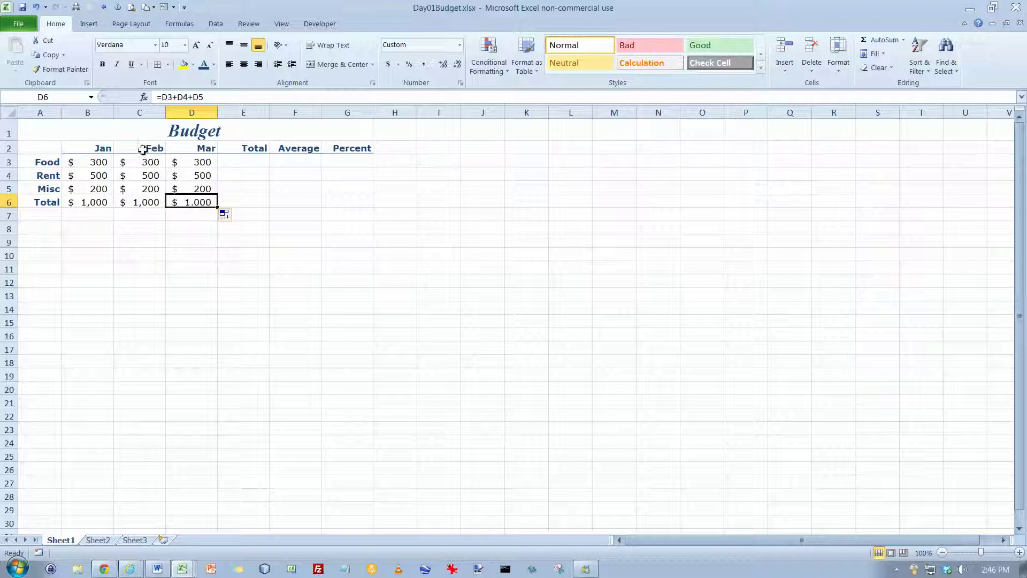
pyautogui.click(49, 54)
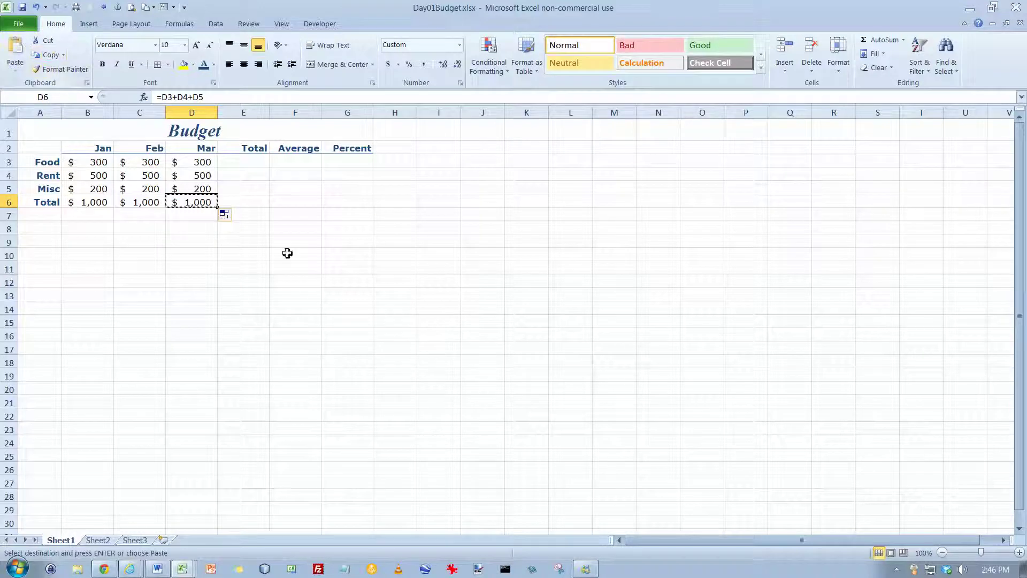
pyautogui.click(346, 337)
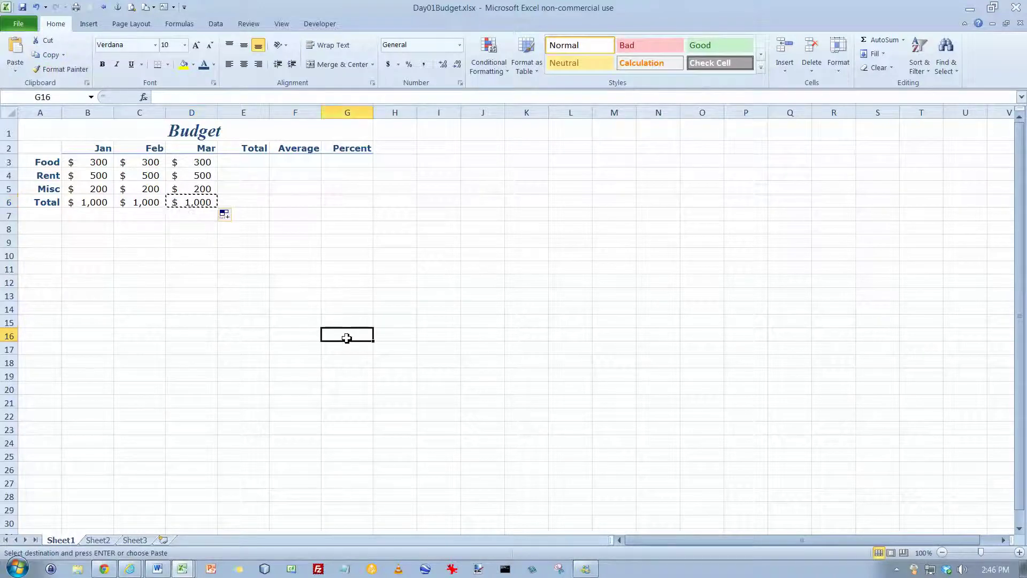
pyautogui.click(15, 48)
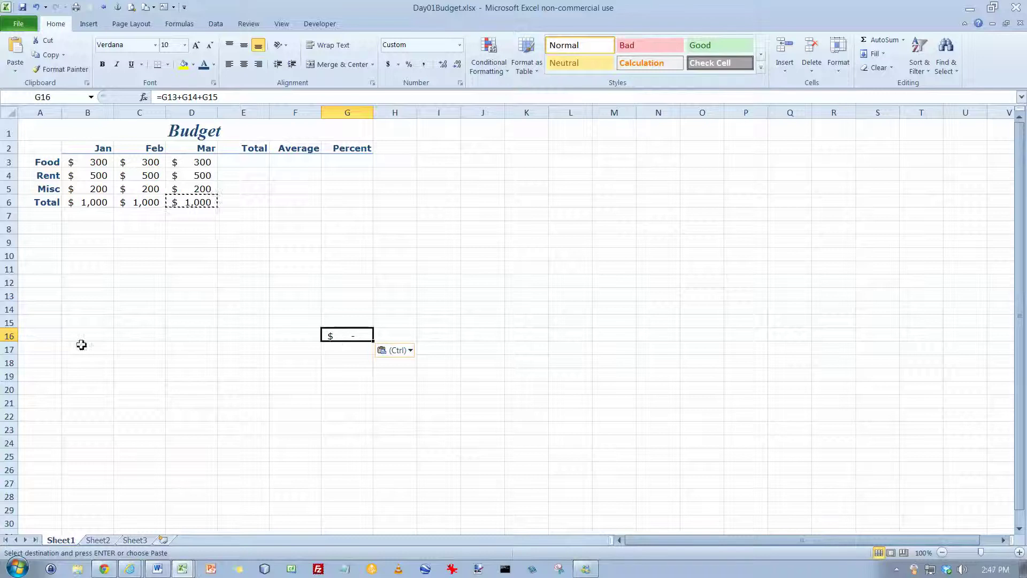
pyautogui.doubleClick(349, 335)
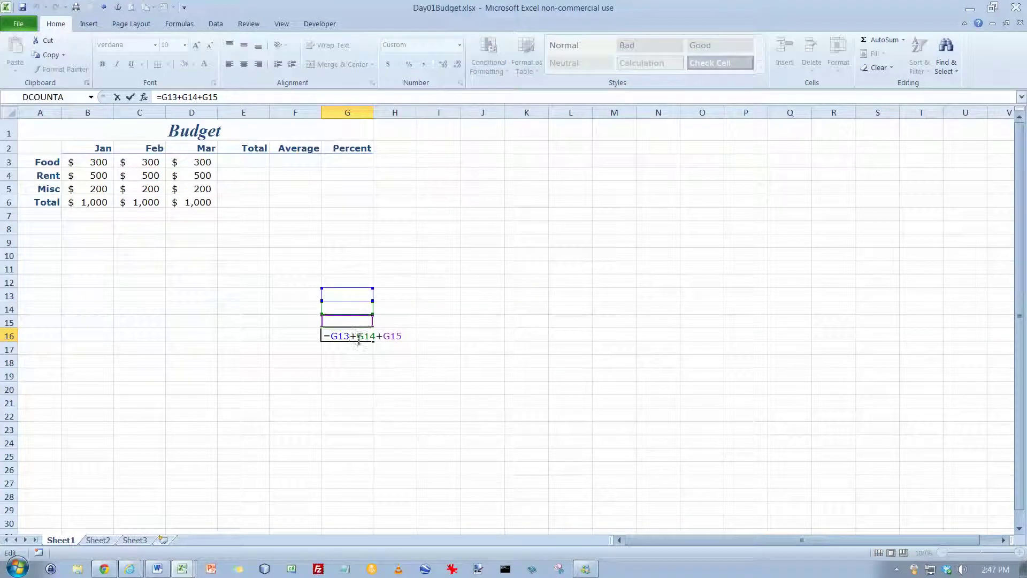
pyautogui.press('Escape')
pyautogui.click(485, 336)
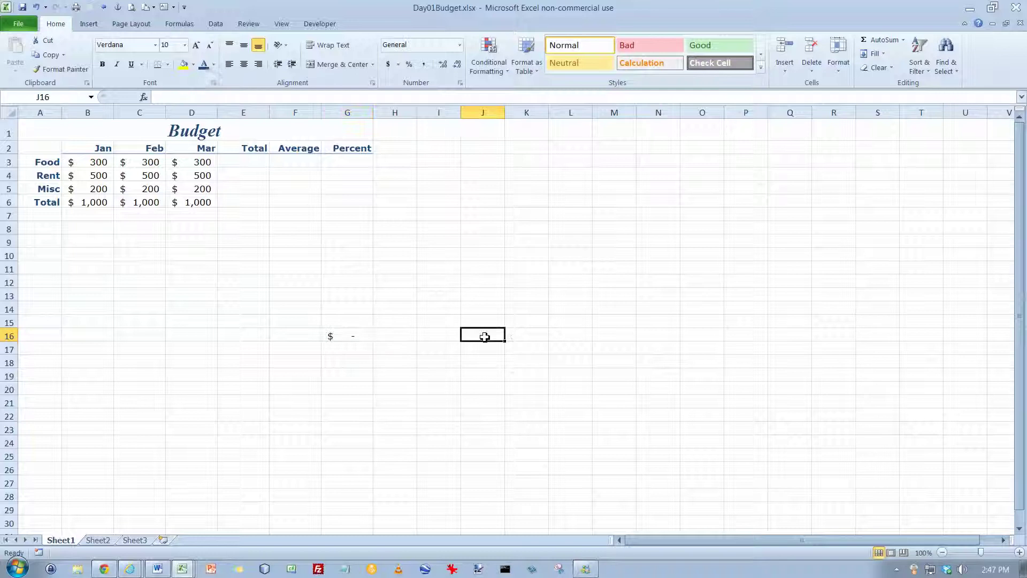
pyautogui.click(351, 335)
pyautogui.click(45, 55)
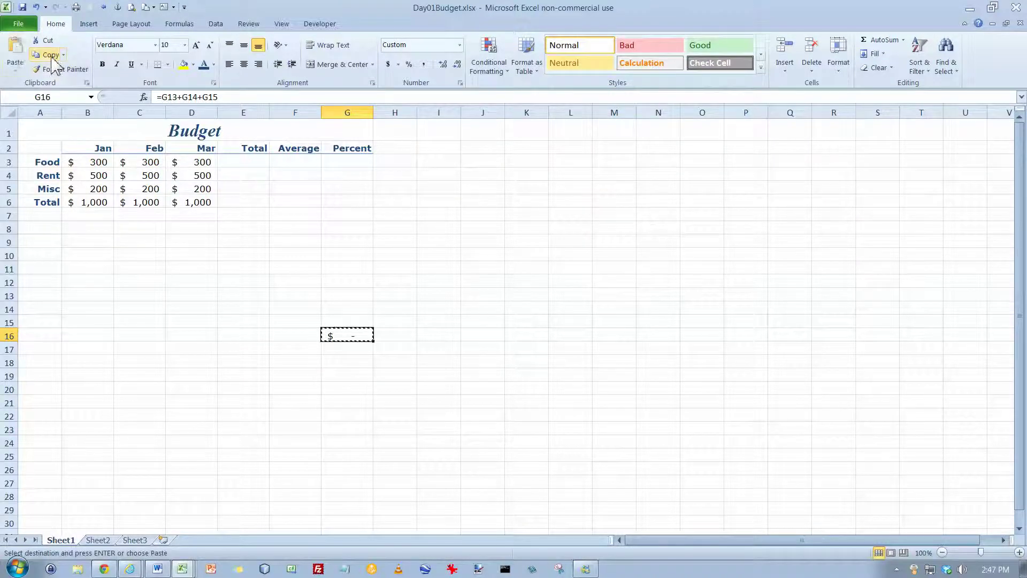
pyautogui.click(497, 337)
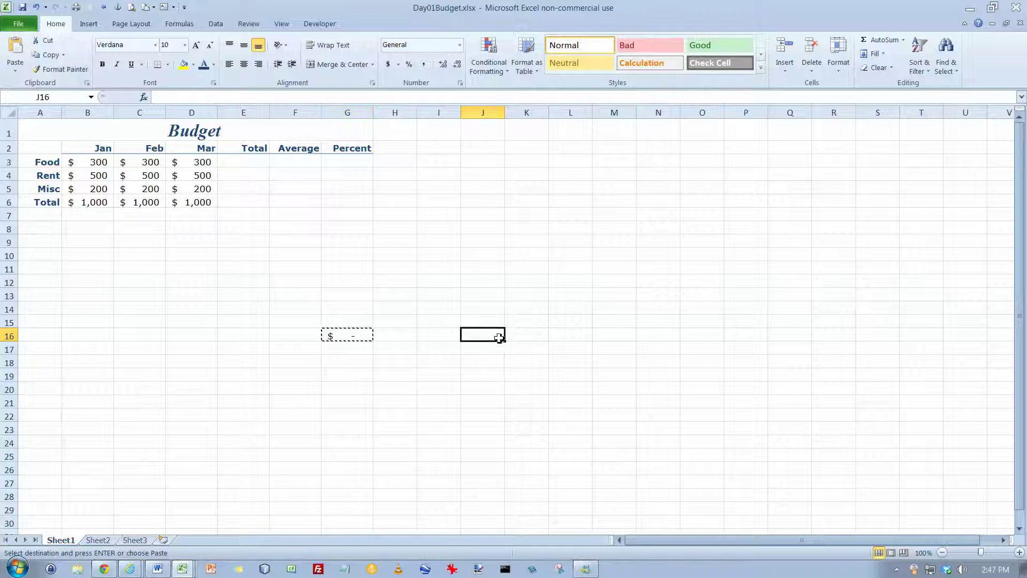
pyautogui.click(15, 49)
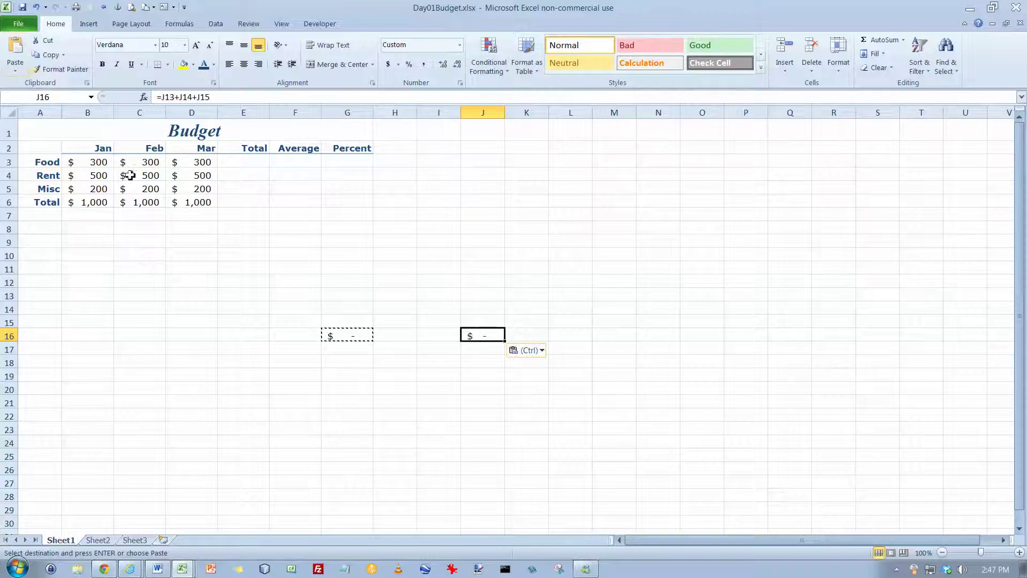
pyautogui.doubleClick(472, 336)
pyautogui.press('Escape')
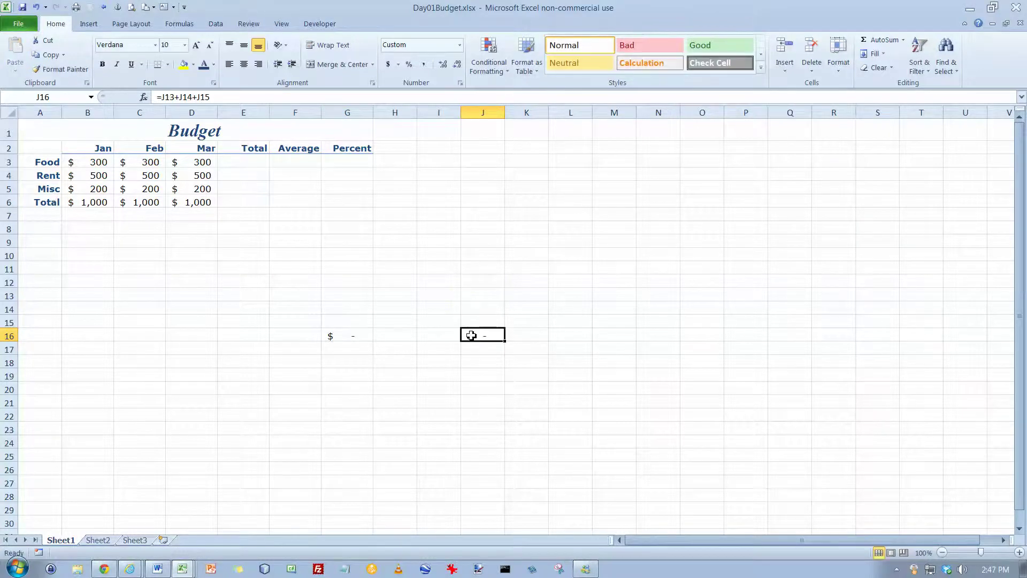
pyautogui.moveTo(346, 335); pyautogui.dragTo(483, 335)
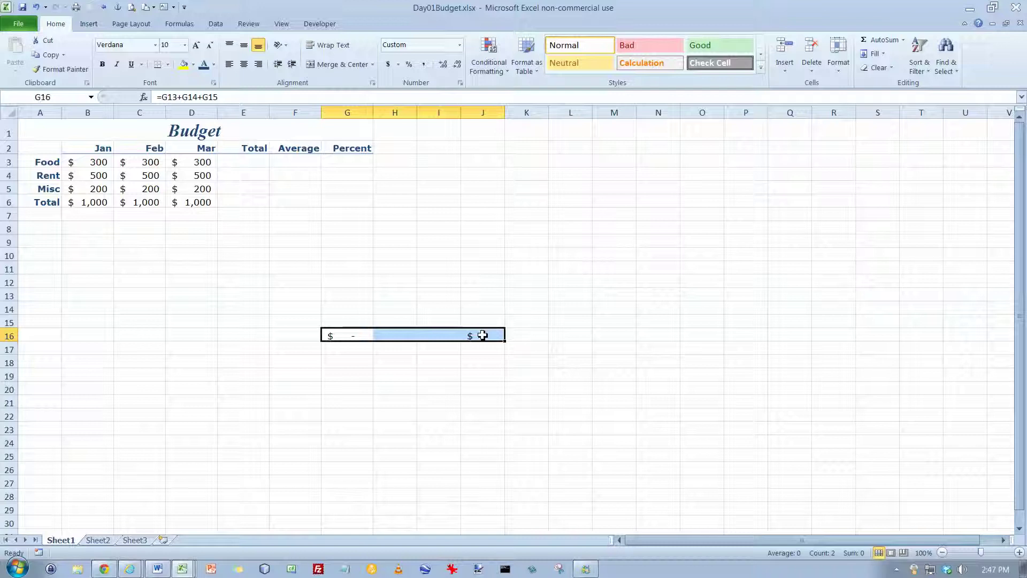
pyautogui.press('Delete')
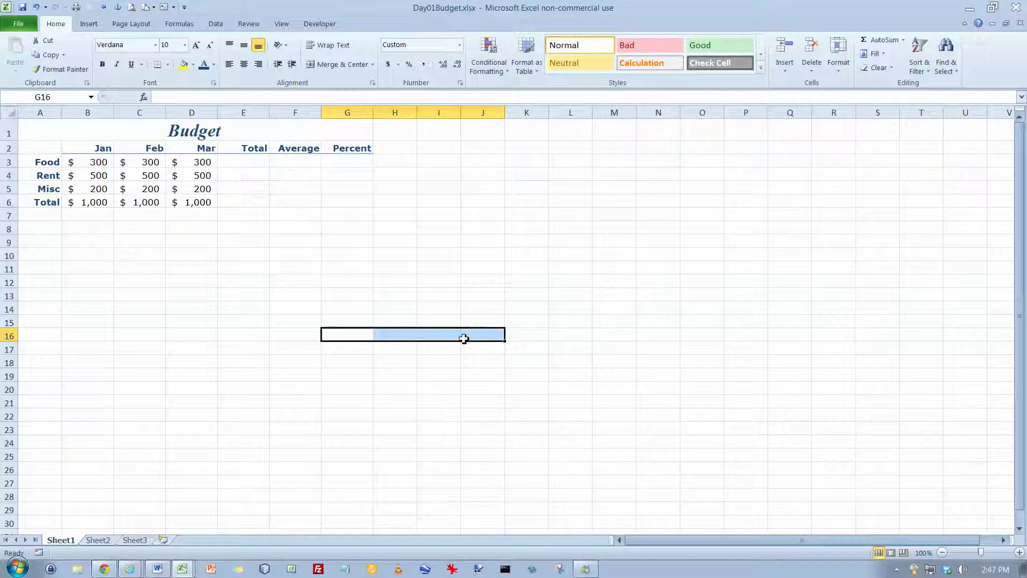
pyautogui.click(194, 206)
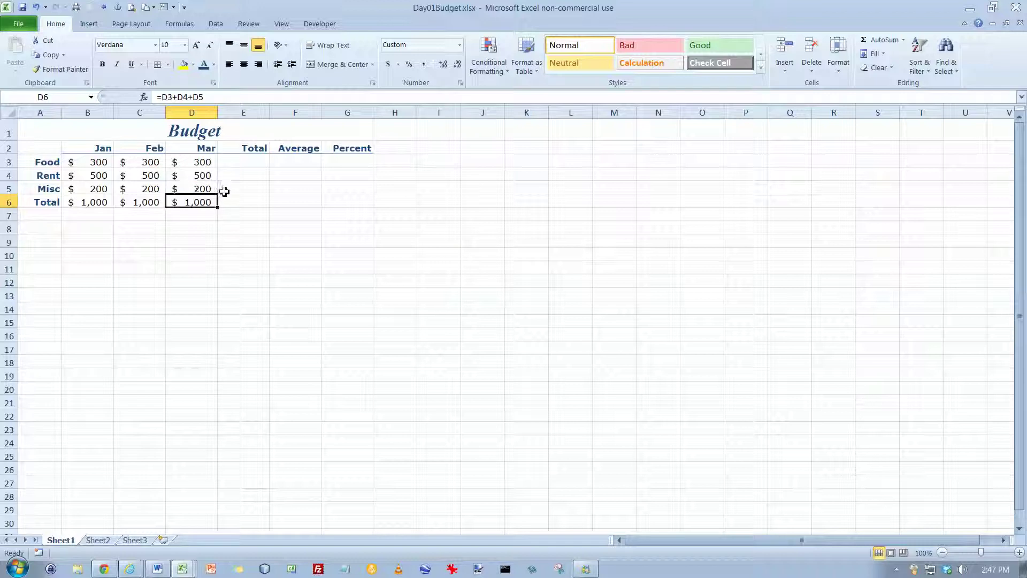
pyautogui.click(243, 162)
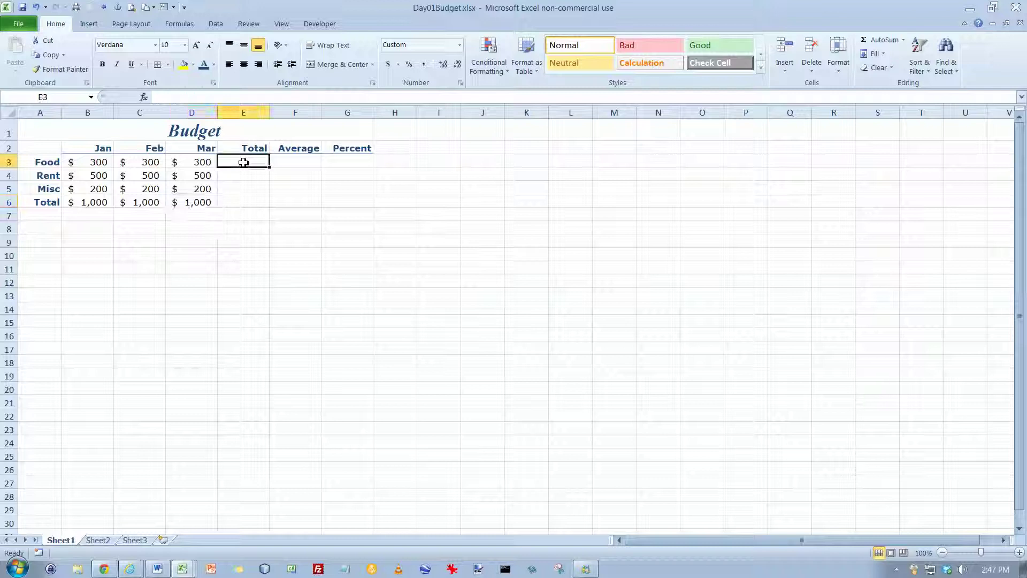
# - AutoSum =SUM(B3:D3) into E3 and fill down to E6: $900, $1,500, $600, $3,000
pyautogui.click(904, 40)
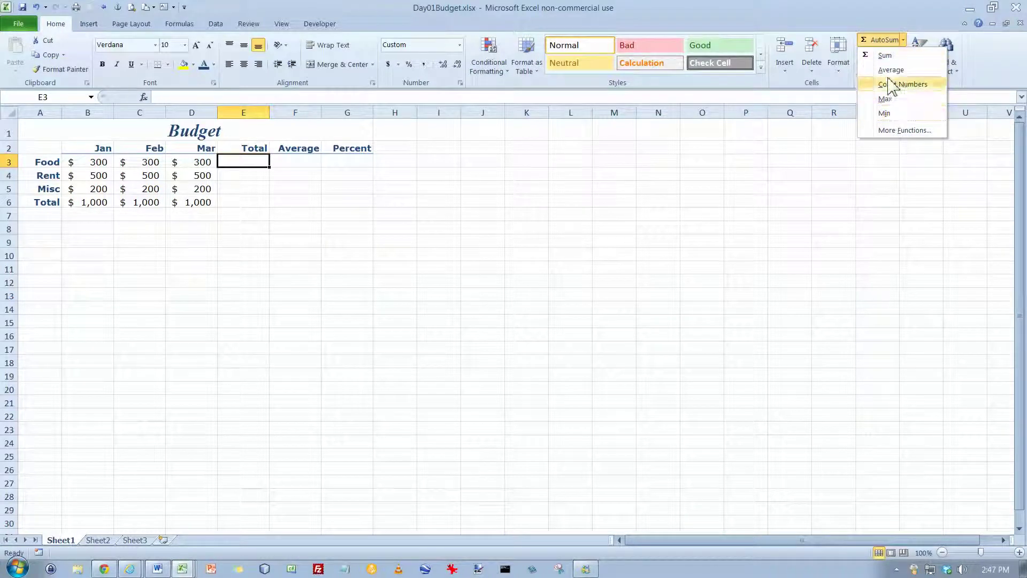
pyautogui.click(890, 55)
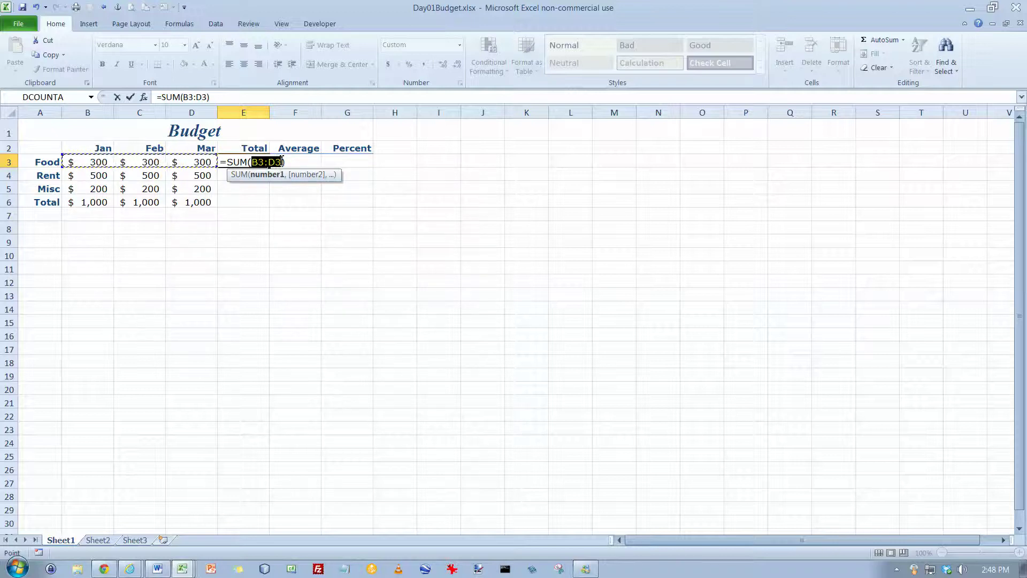
pyautogui.press('Return')
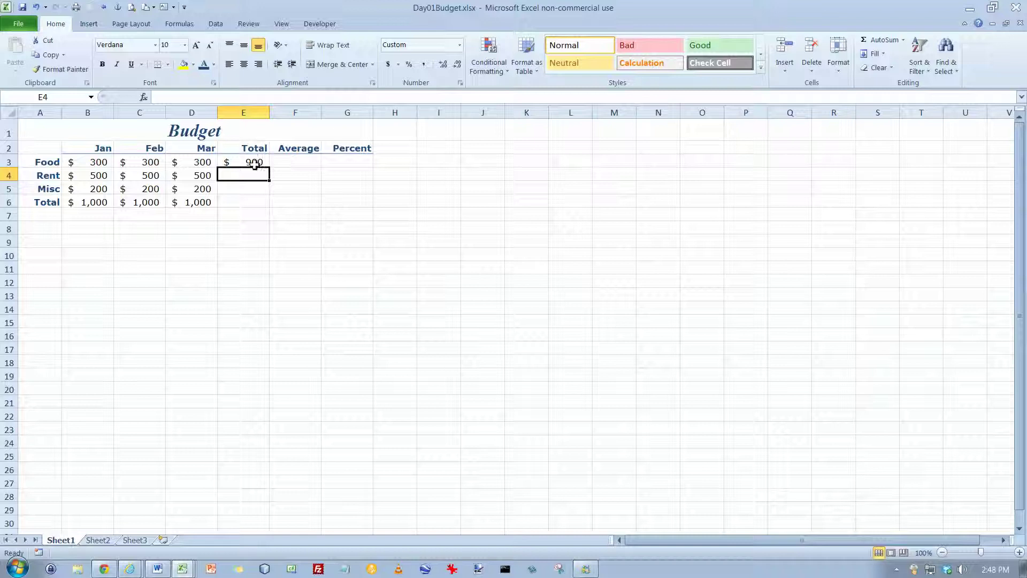
pyautogui.click(255, 164)
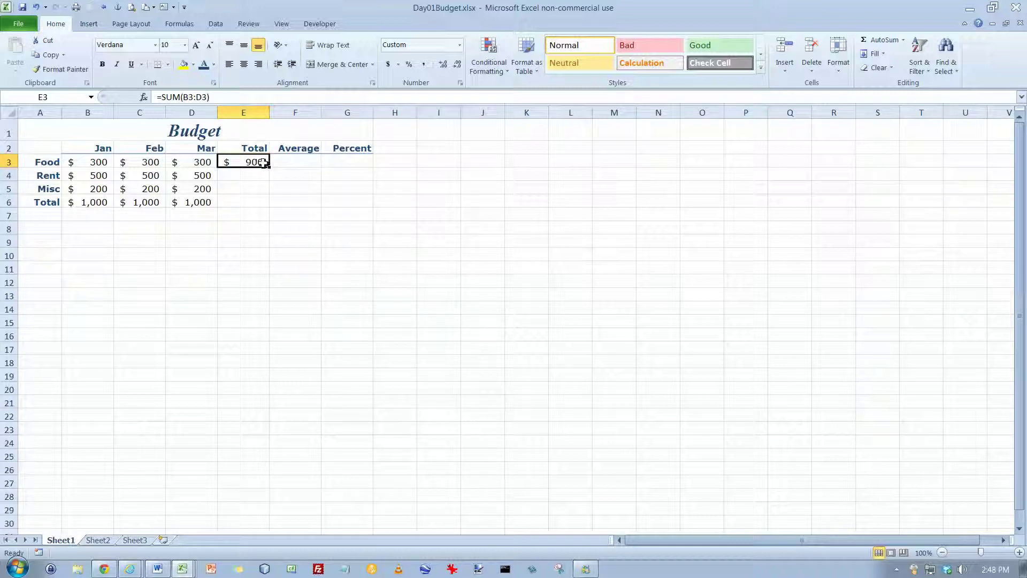
pyautogui.moveTo(270, 166); pyautogui.dragTo(270, 205)
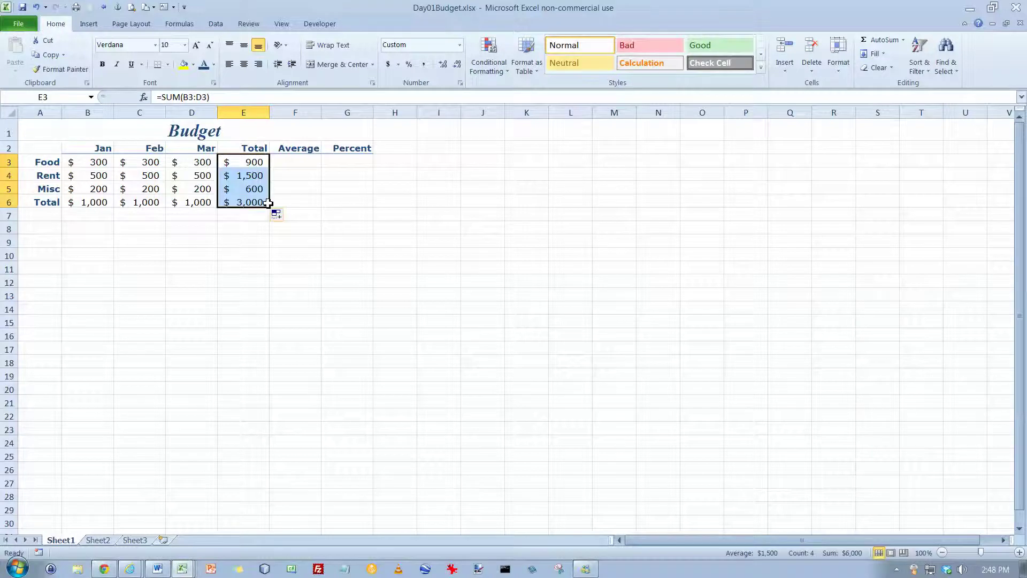
pyautogui.click(250, 162)
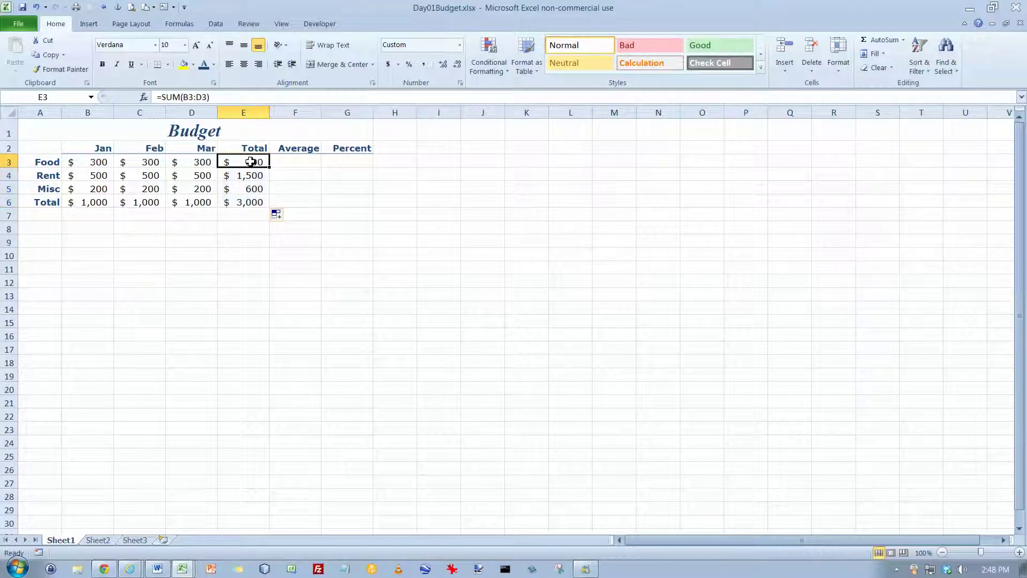
pyautogui.click(243, 175)
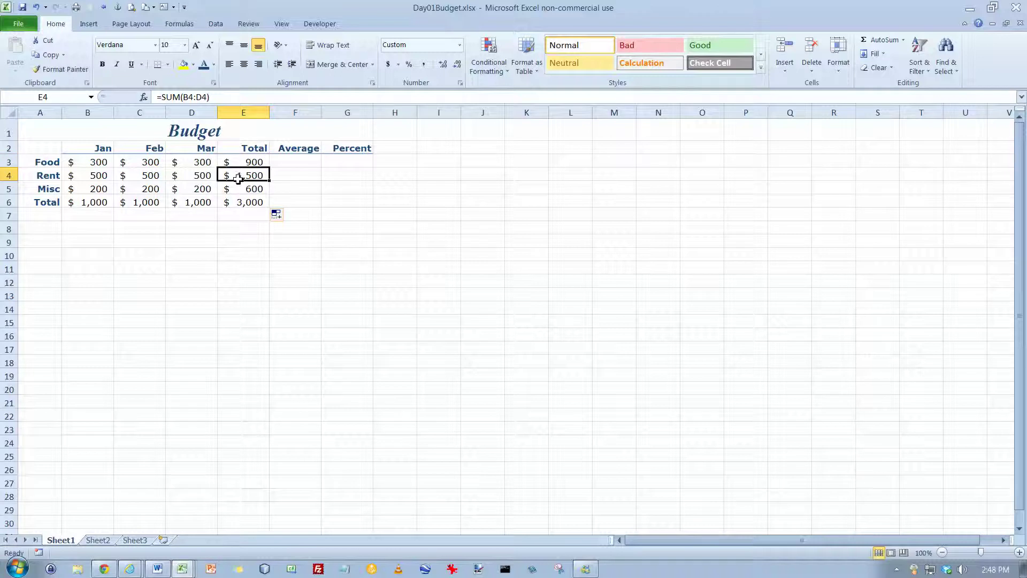
pyautogui.click(242, 192)
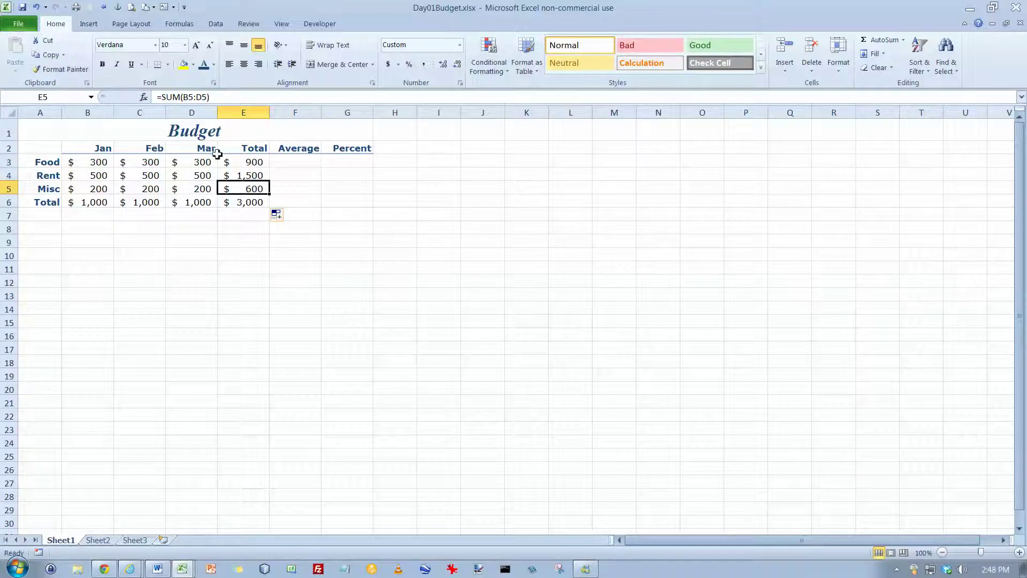
pyautogui.click(247, 206)
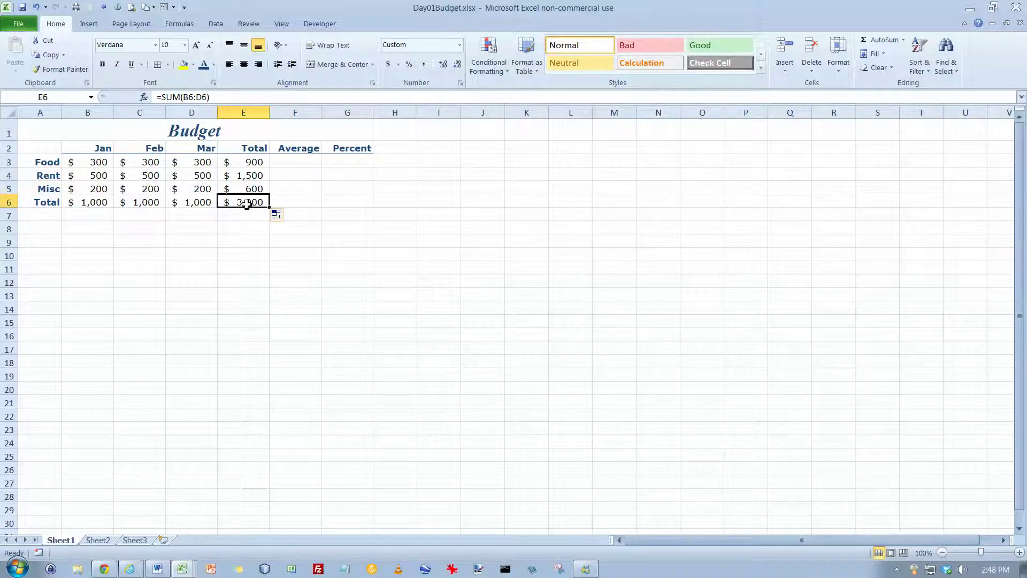
pyautogui.click(245, 177)
pyautogui.doubleClick(246, 176)
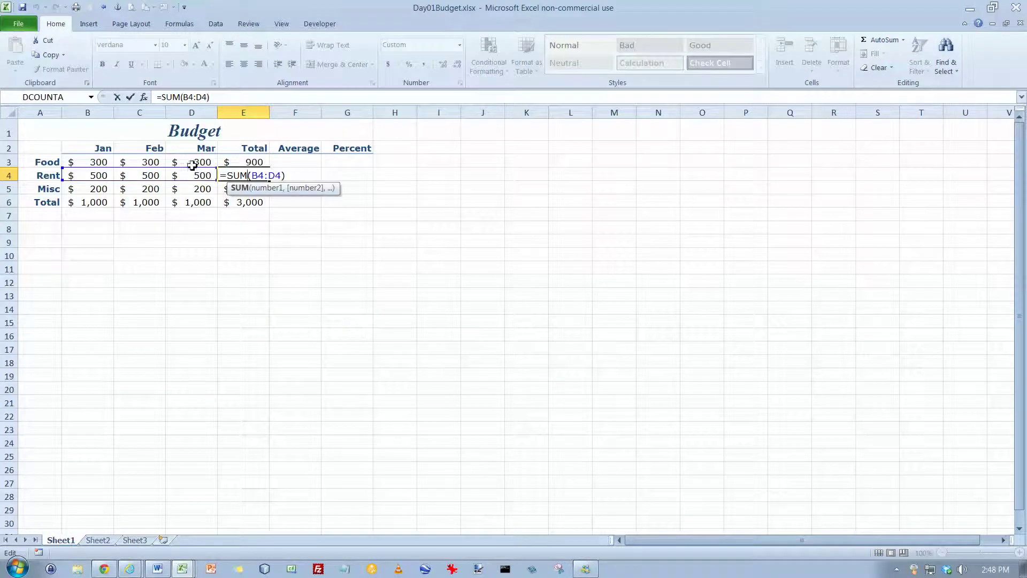
pyautogui.moveTo(193, 170); pyautogui.dragTo(192, 170)
pyautogui.press('Escape')
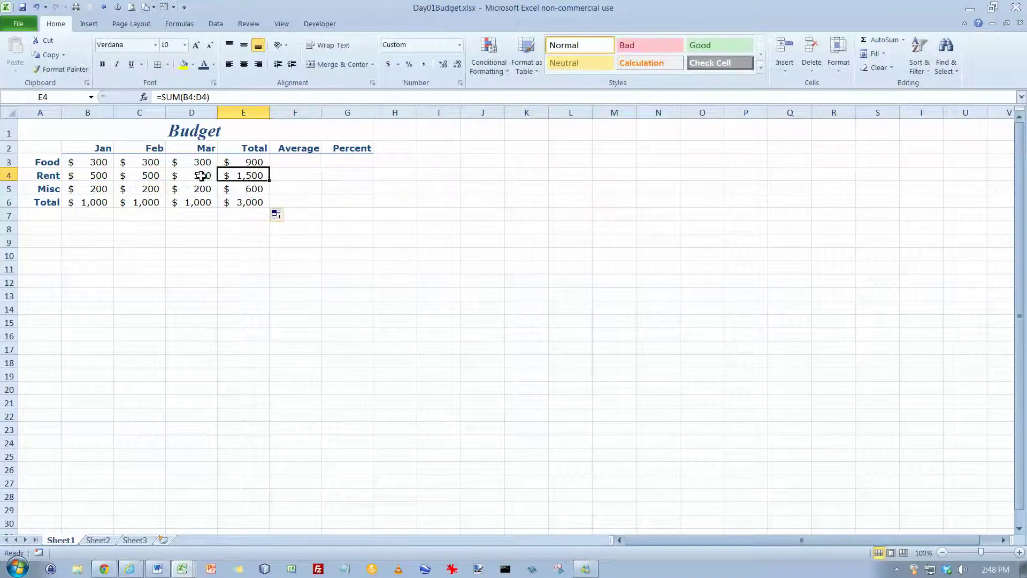
pyautogui.doubleClick(223, 188)
pyautogui.press('Escape')
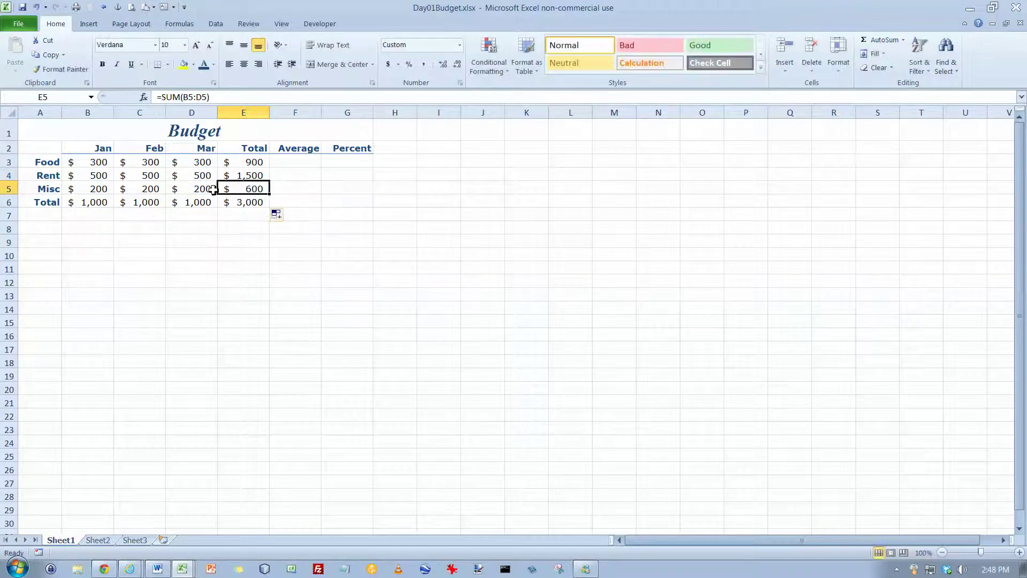
pyautogui.click(267, 206)
pyautogui.doubleClick(266, 206)
pyautogui.press('Escape')
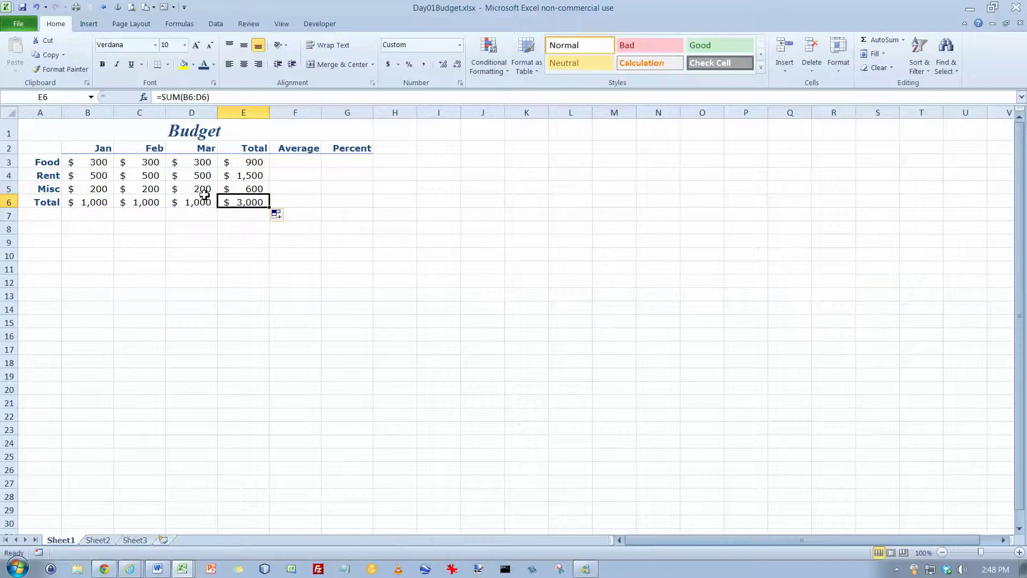
pyautogui.click(303, 162)
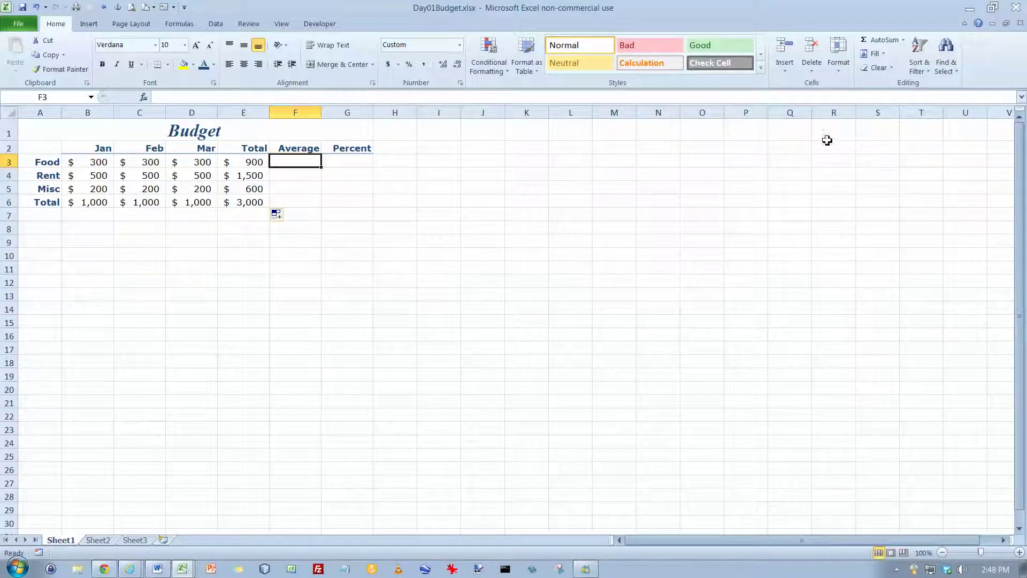
# - Put =AVERAGE(B3:D3) in F3 and fill down to F6: $300, $500, $200, $1,000
pyautogui.click(903, 40)
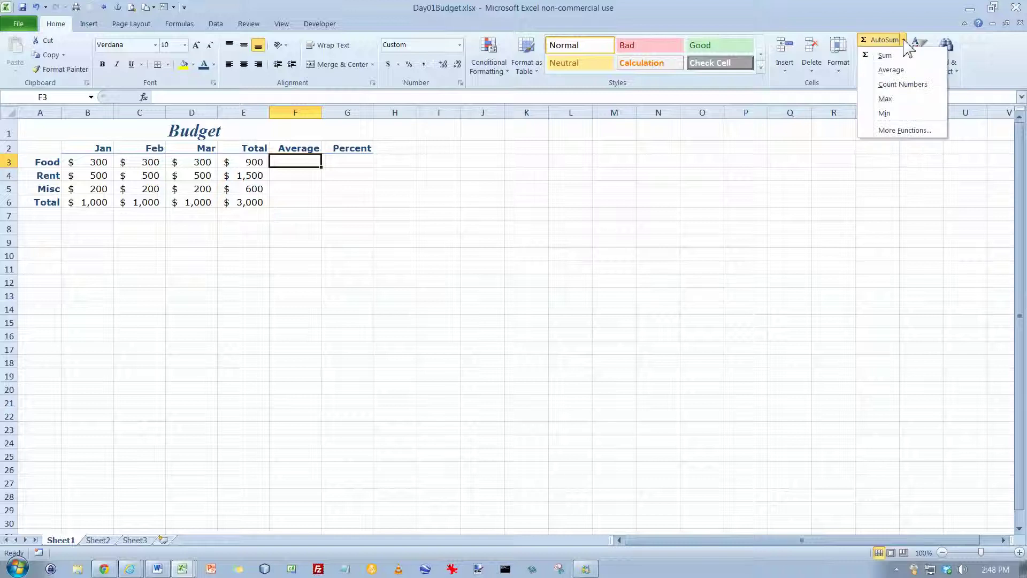
pyautogui.click(900, 71)
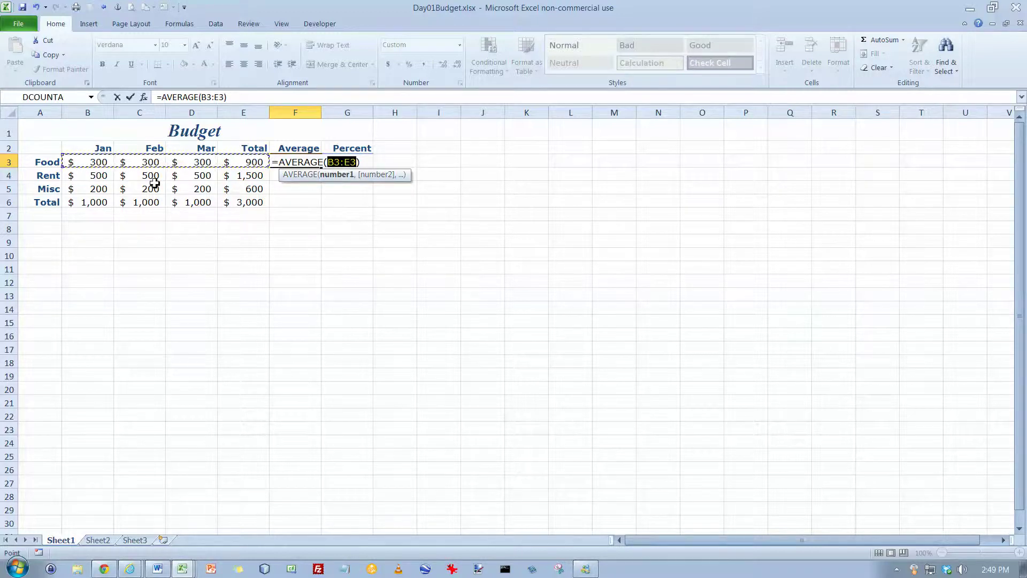
pyautogui.moveTo(90, 162); pyautogui.dragTo(190, 162)
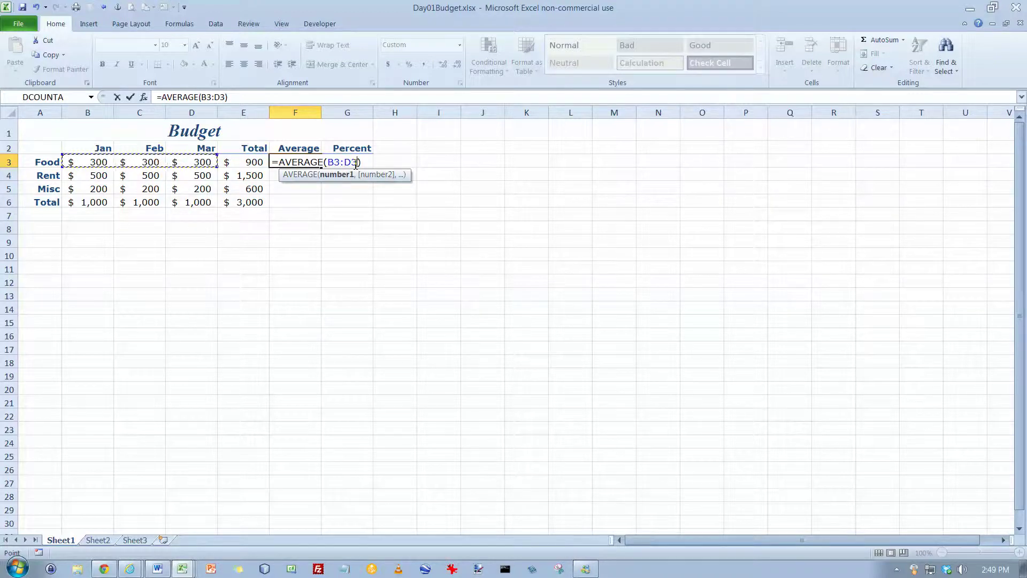
pyautogui.press('Return')
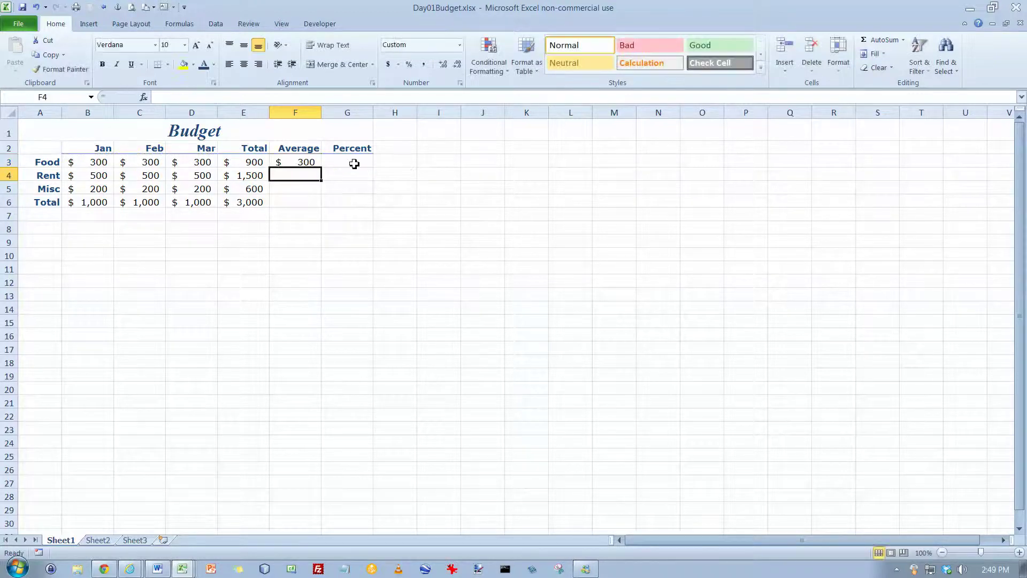
pyautogui.click(315, 162)
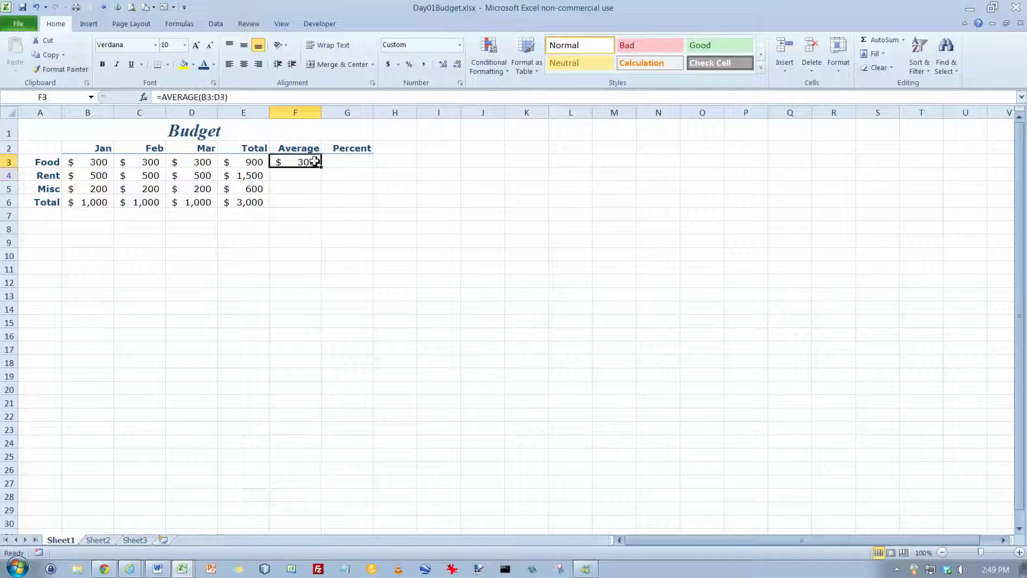
pyautogui.moveTo(321, 167); pyautogui.dragTo(323, 208)
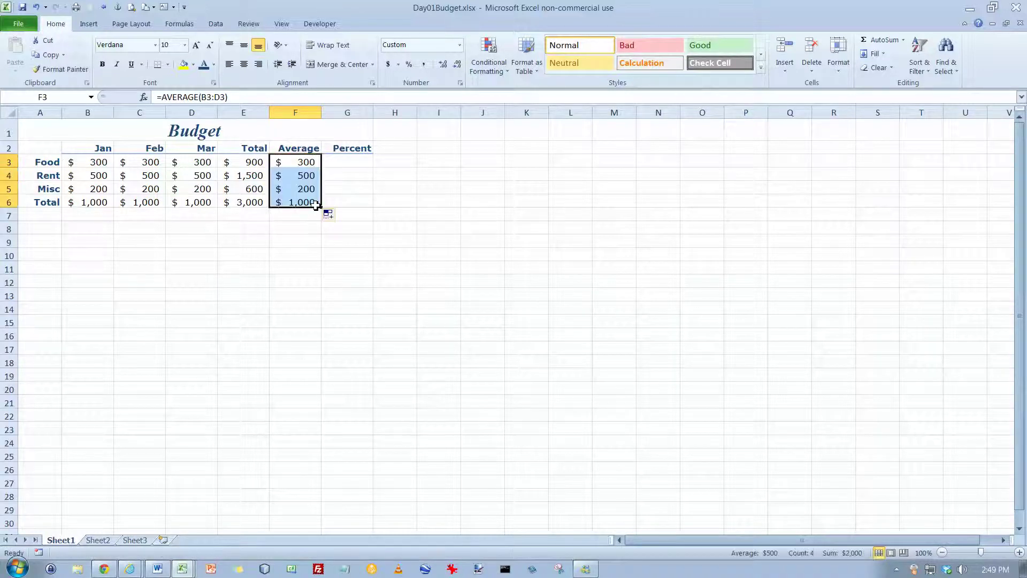
pyautogui.click(306, 177)
pyautogui.doubleClick(307, 178)
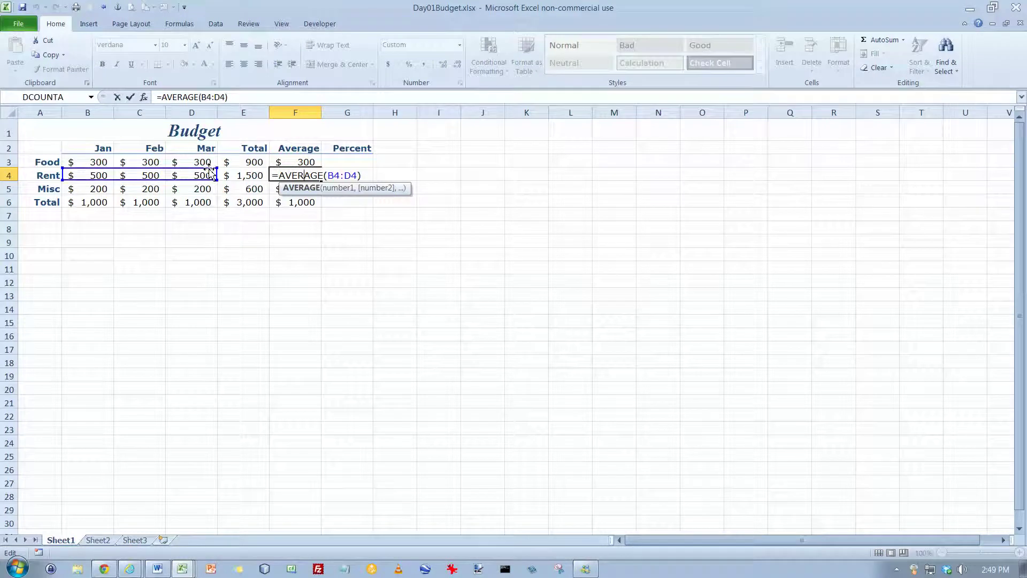
pyautogui.press('Escape')
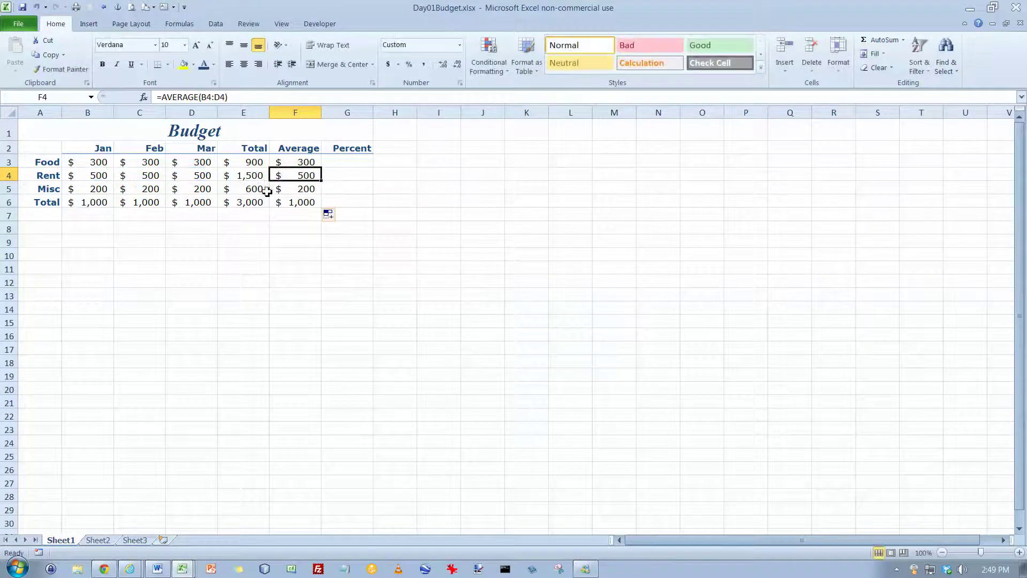
pyautogui.doubleClick(287, 190)
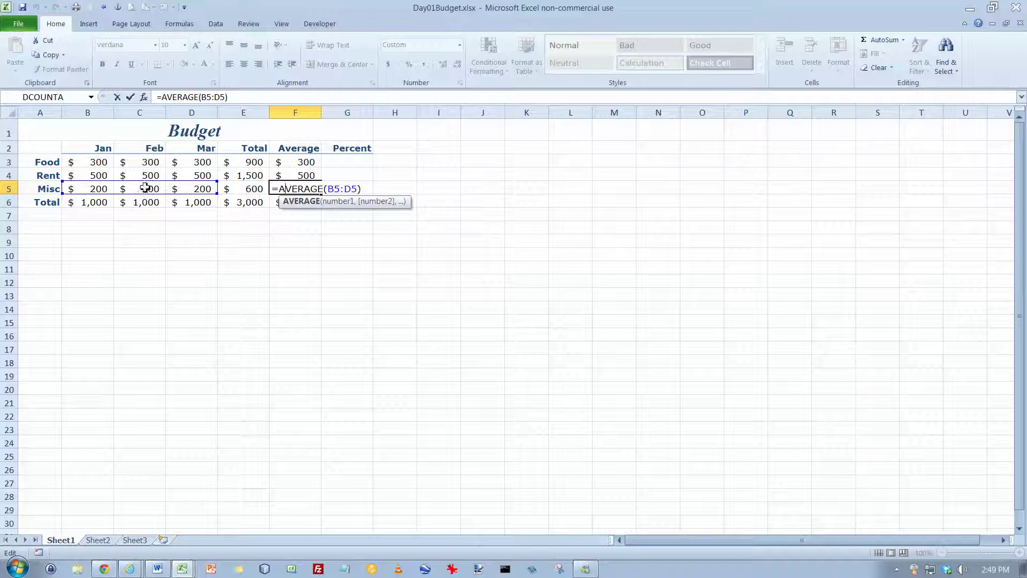
pyautogui.press('Escape')
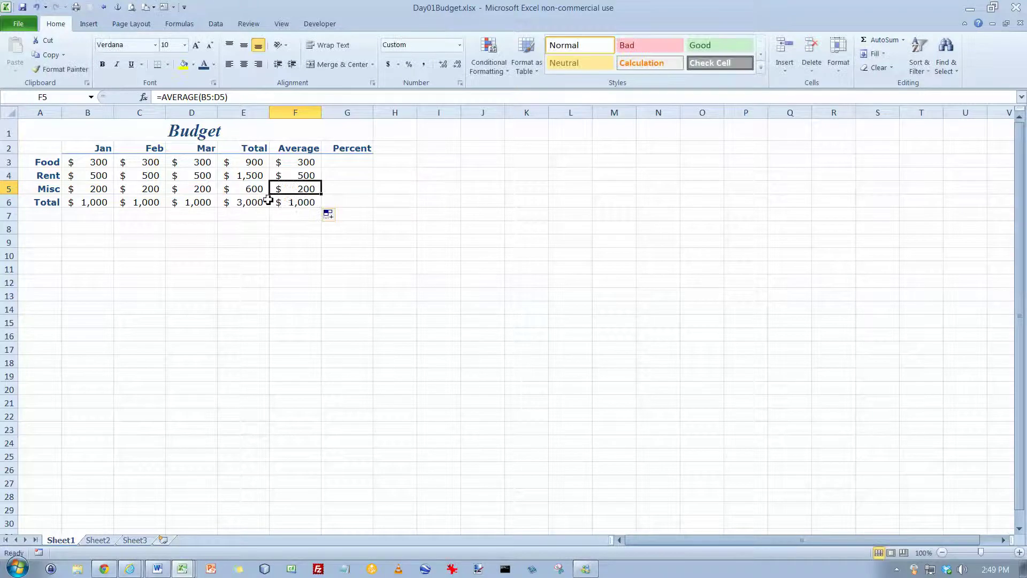
pyautogui.doubleClick(286, 204)
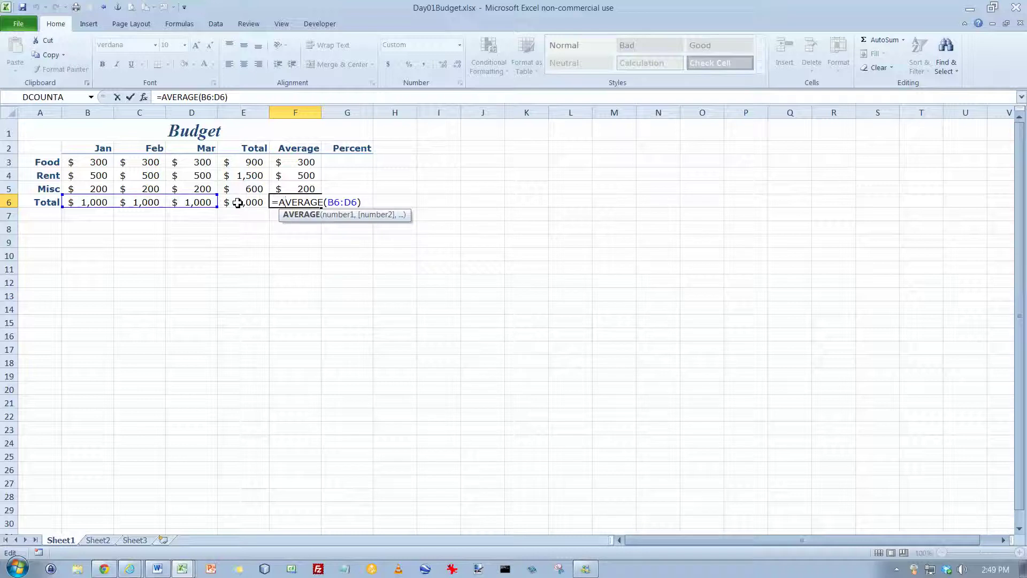
pyautogui.click(237, 204)
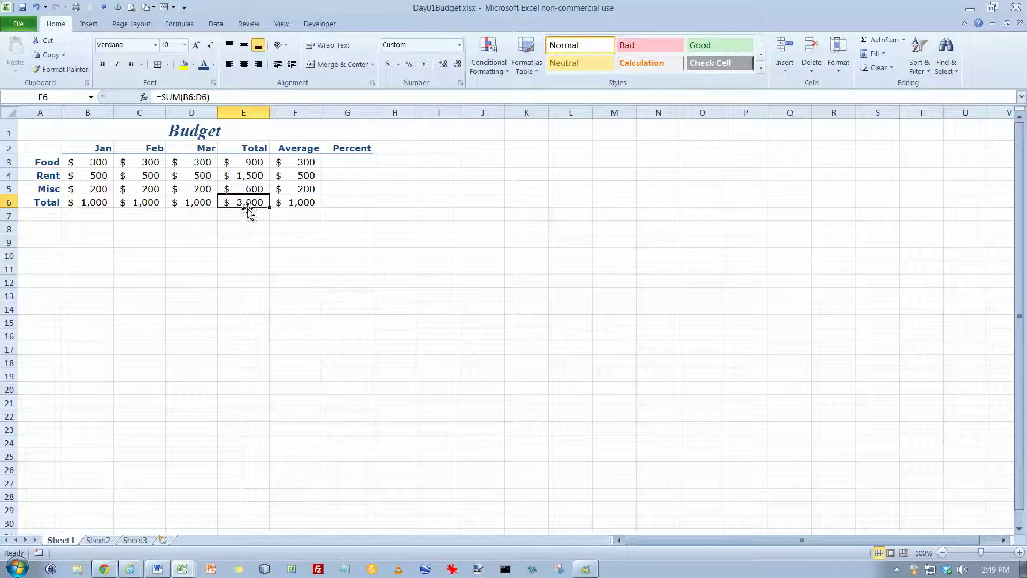
pyautogui.doubleClick(250, 163)
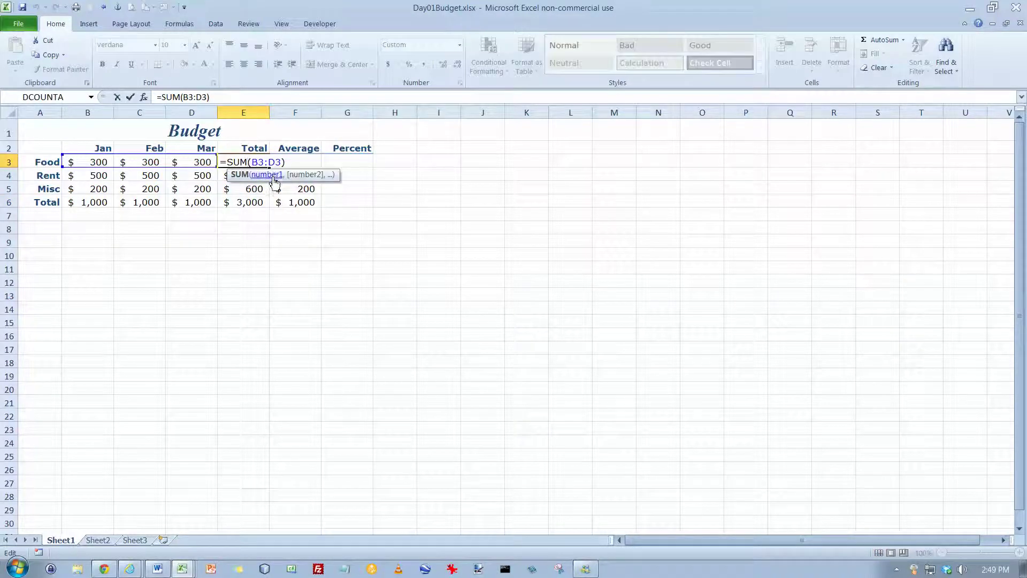
pyautogui.press('Escape')
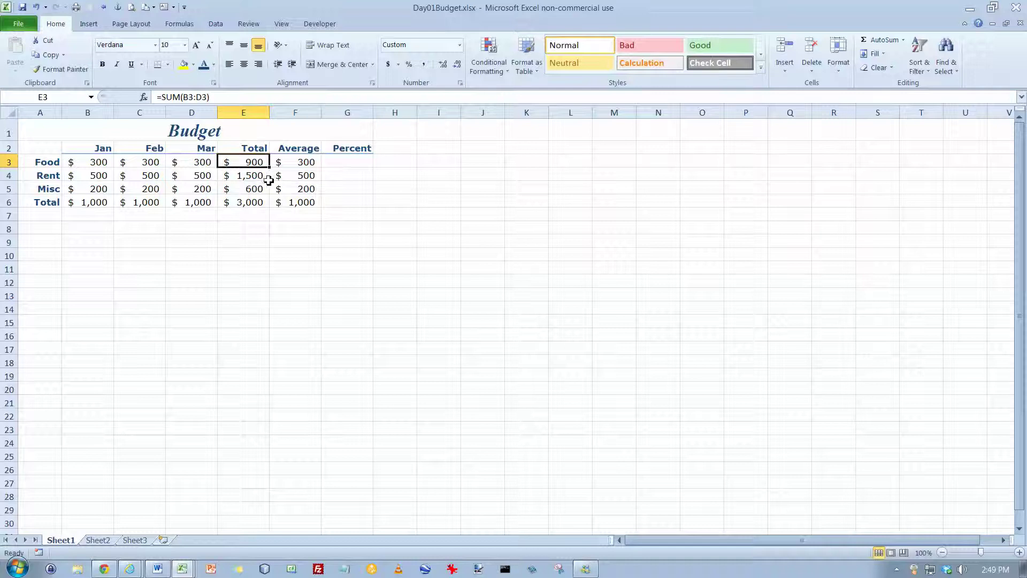
pyautogui.doubleClick(255, 163)
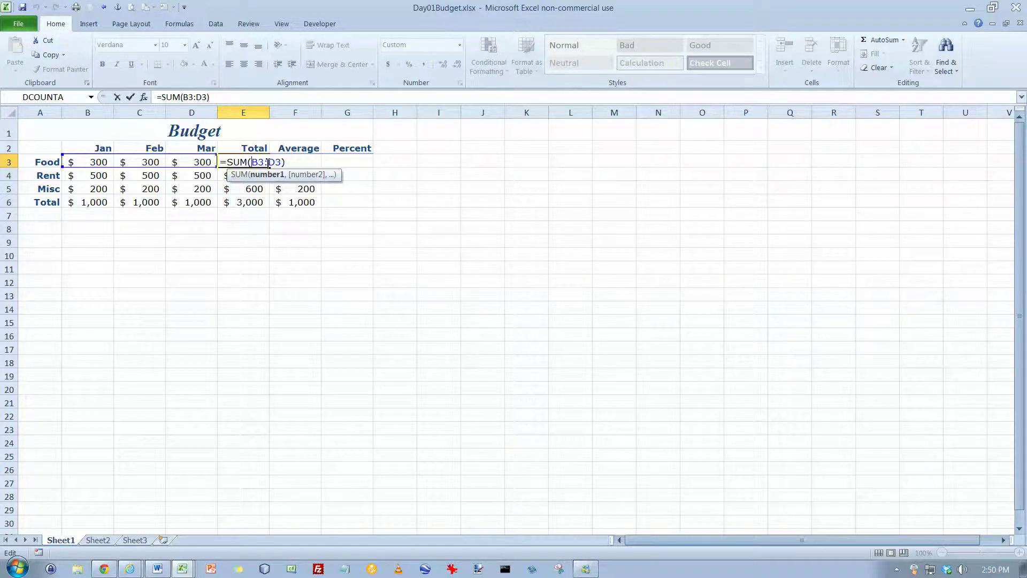
pyautogui.hotkey('ctrl', 'Return')
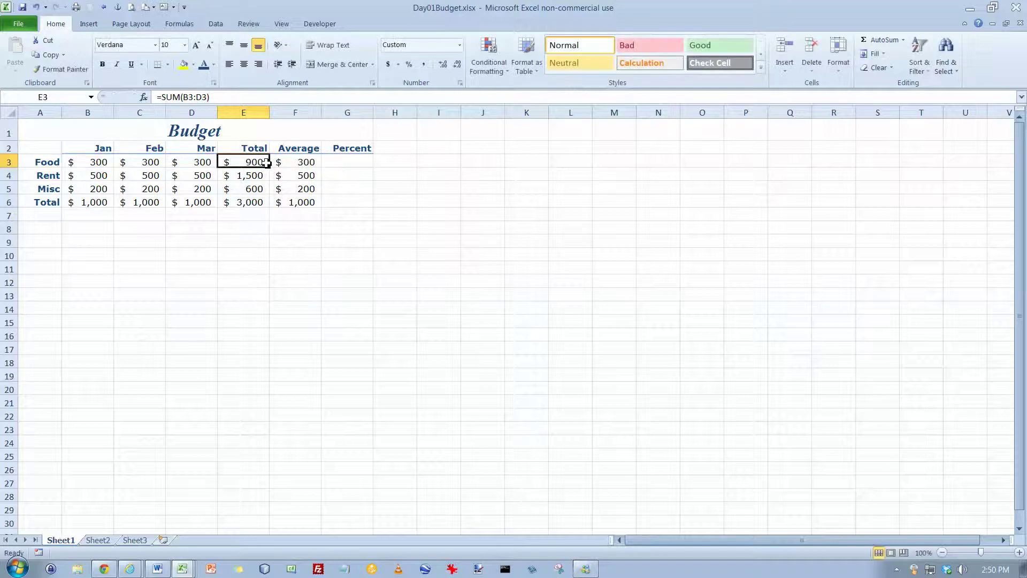